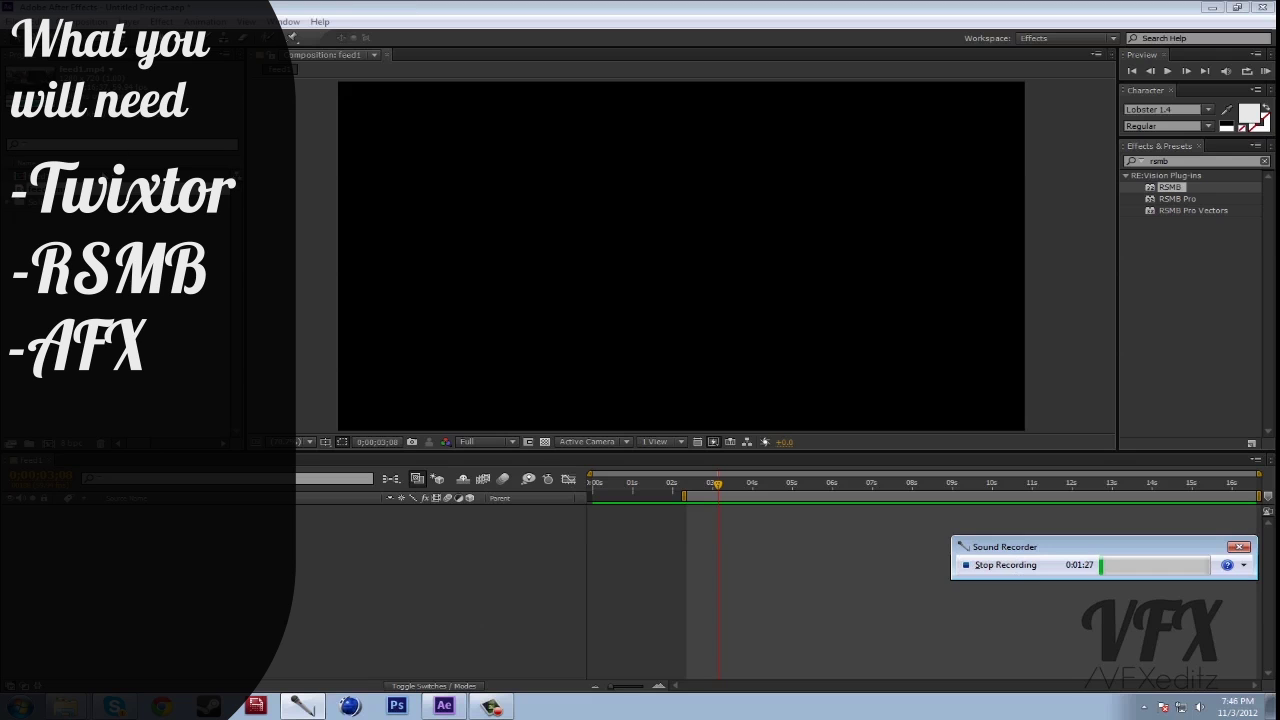
Step: Add feed1.mp4 to the feed1 timeline and move the playhead to the kill shot at 0:00:02:40
left_click_drag(40, 192, 230, 537)
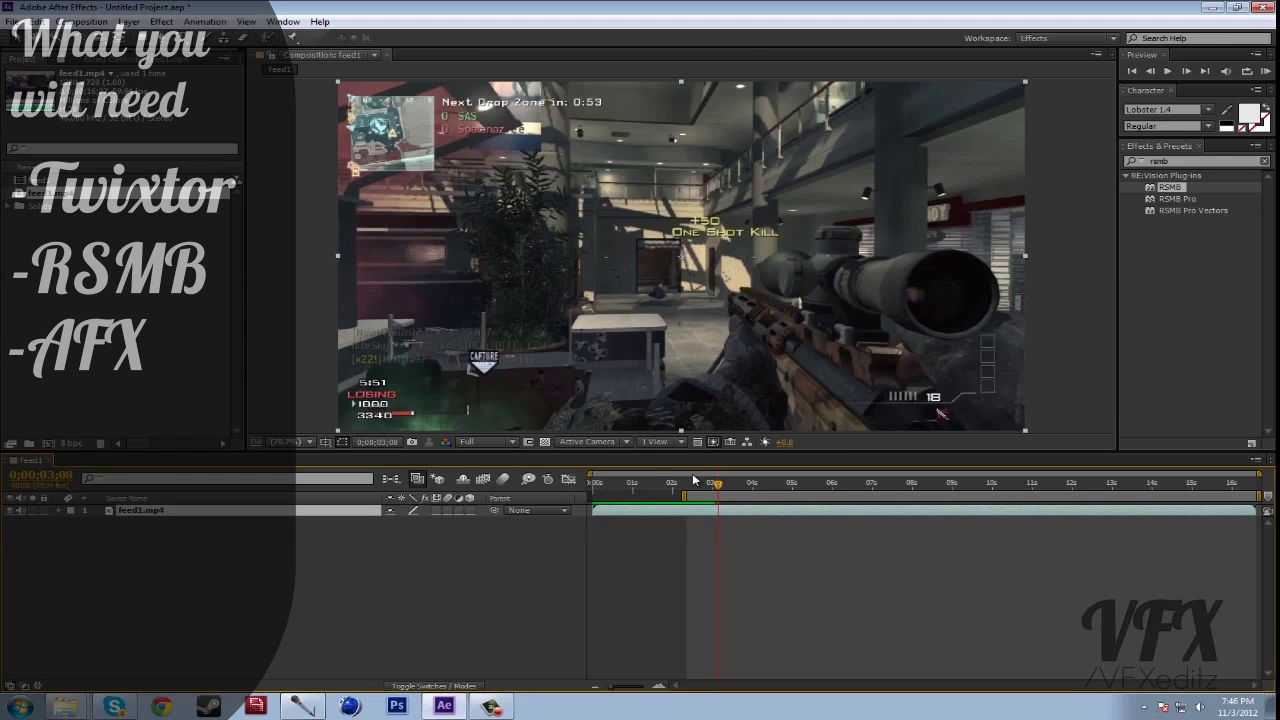
left_click(613, 484)
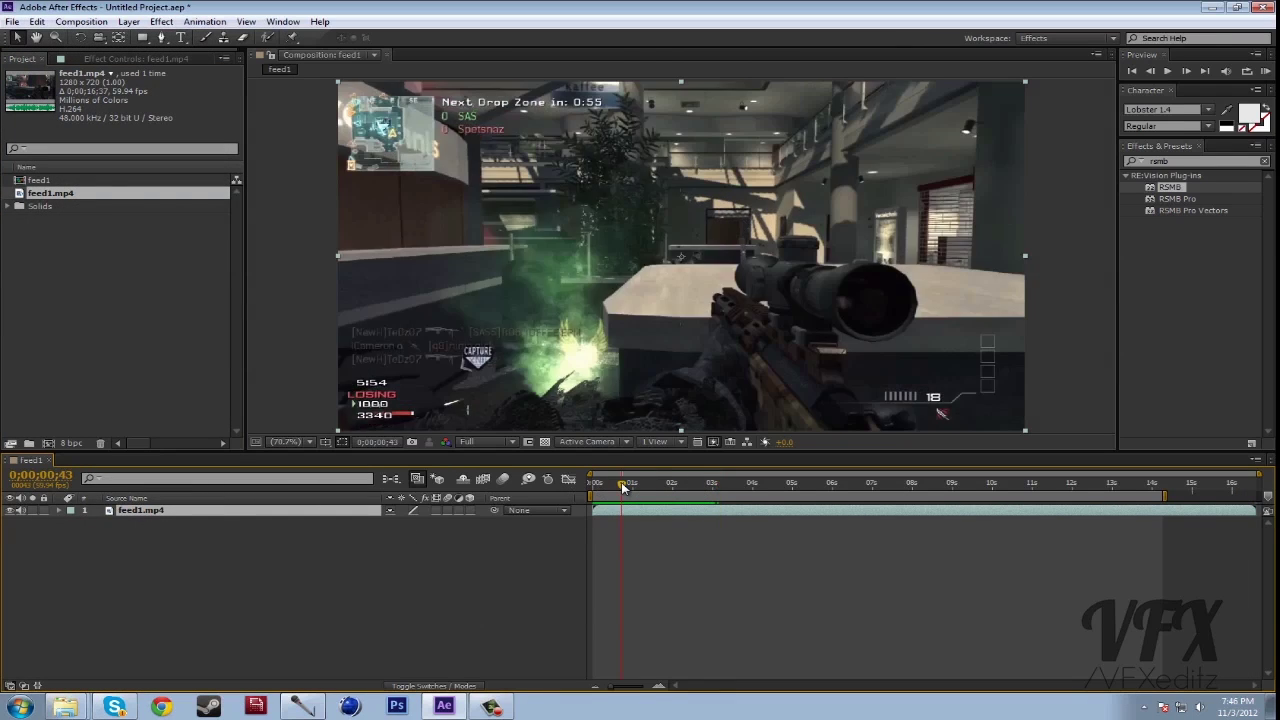
left_click_drag(613, 484, 701, 511)
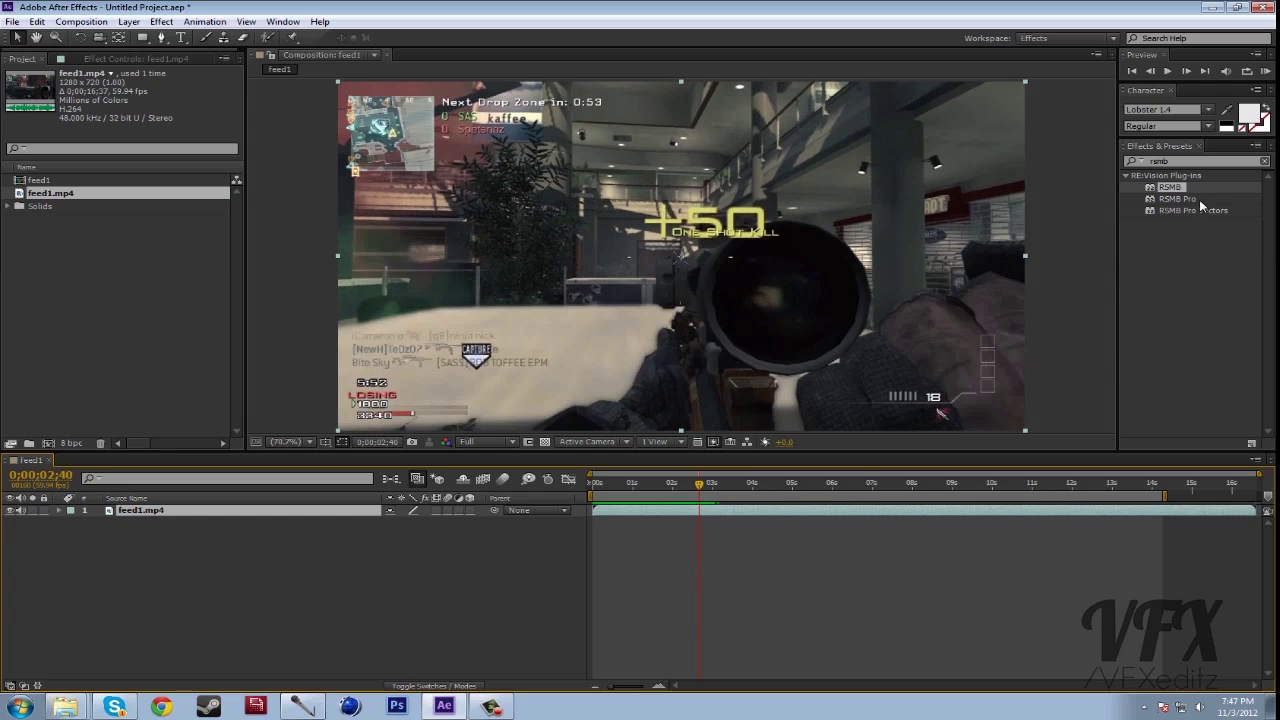
Step: Find the Twixtor effect and apply it to the feed1.mp4 layer
left_click(1165, 161)
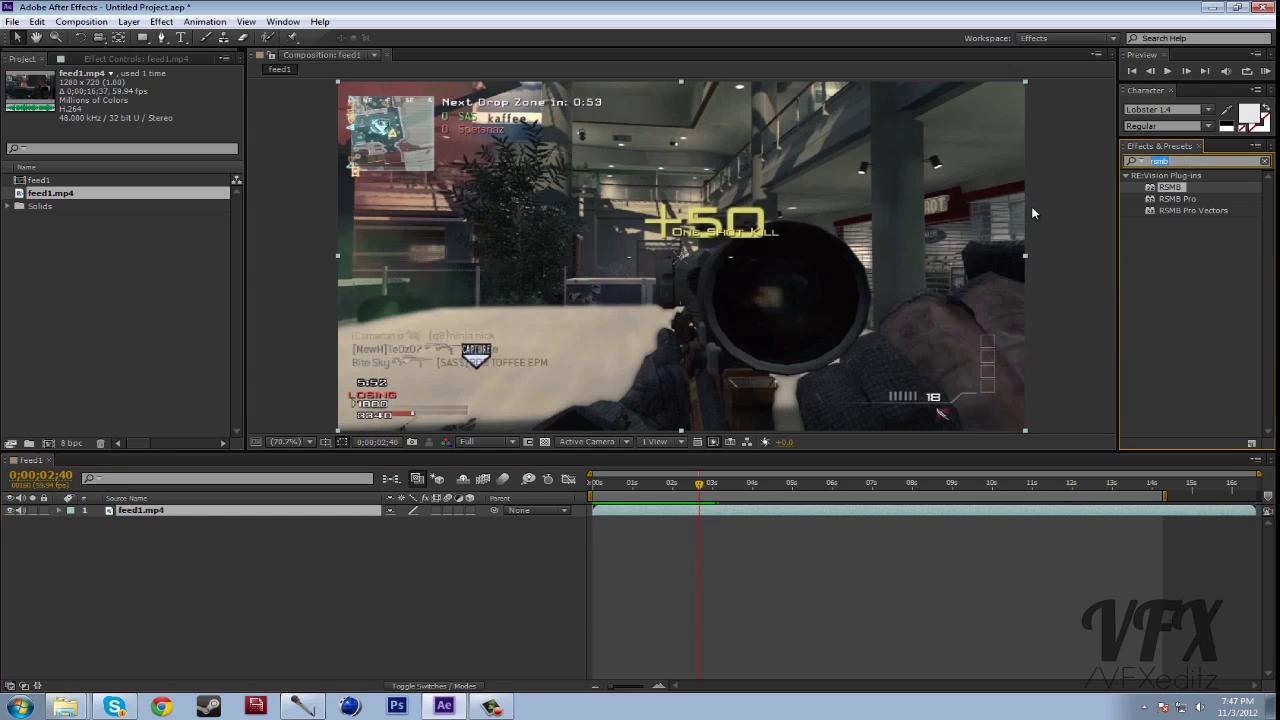
type("twixt")
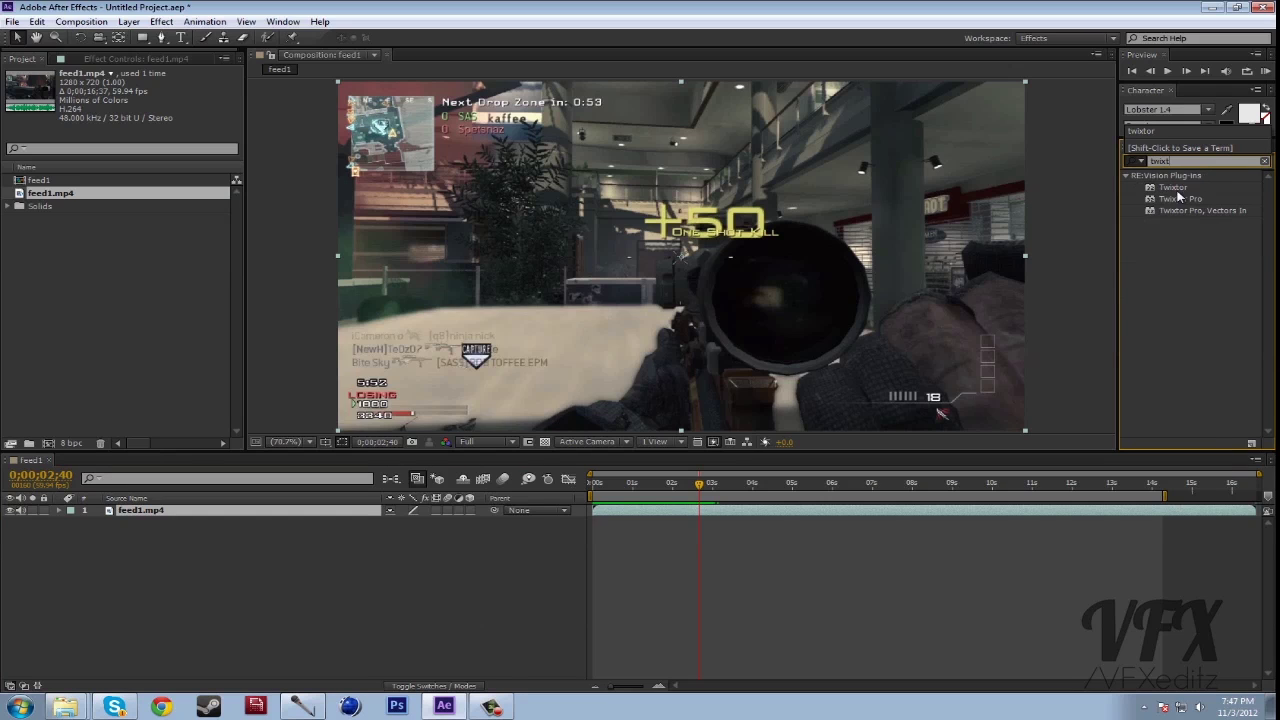
left_click_drag(1175, 188, 728, 510)
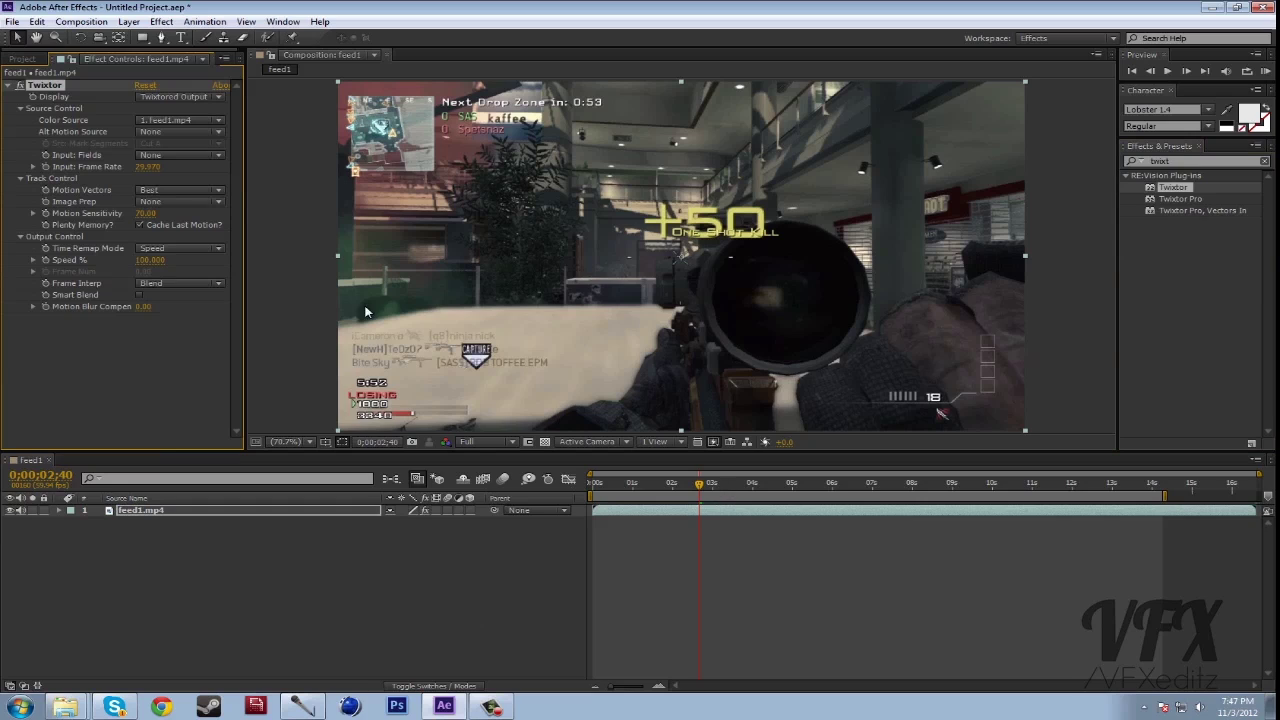
Step: Set Twixtor's input frame rate to 59.94
left_click(155, 168)
type("2")
left_click(36, 427)
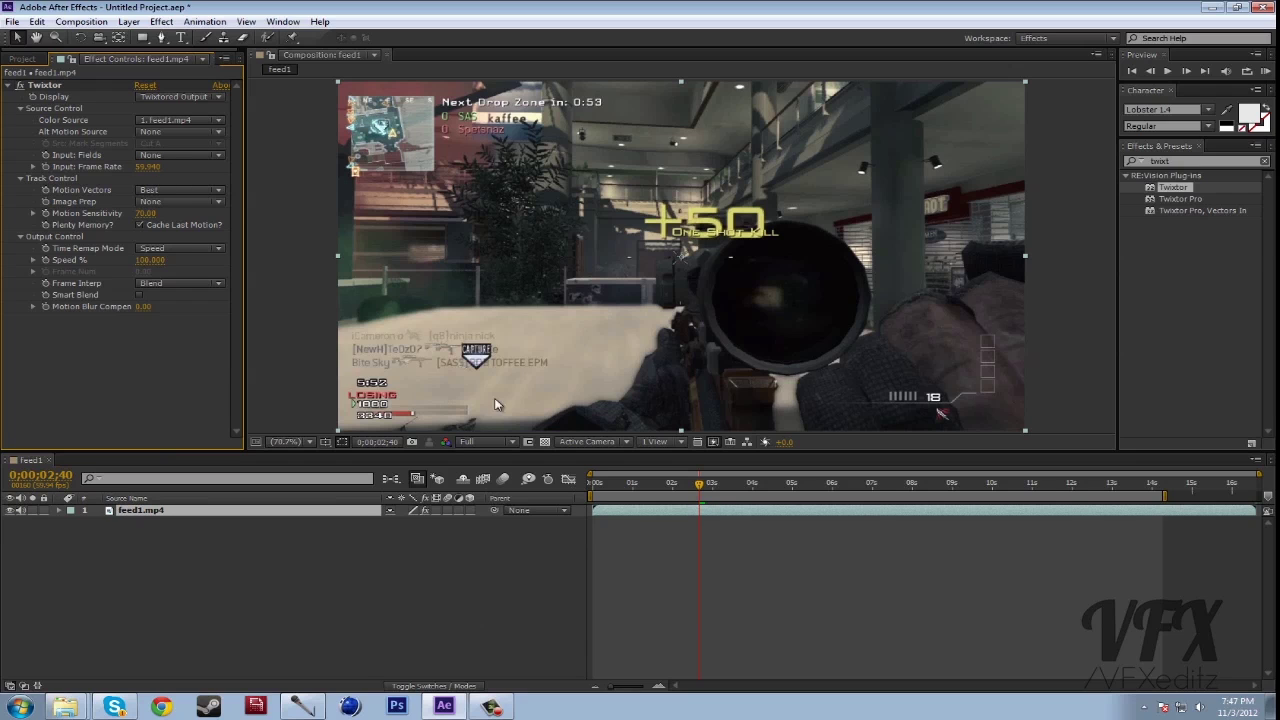
Step: Keyframe Twixtor's Speed % at 100 at 0:00:02:41, and set it to 3 at 0:00:02:46
mouse_move(692, 483)
left_mouse_down()
mouse_move(713, 485)
mouse_move(702, 494)
left_mouse_up()
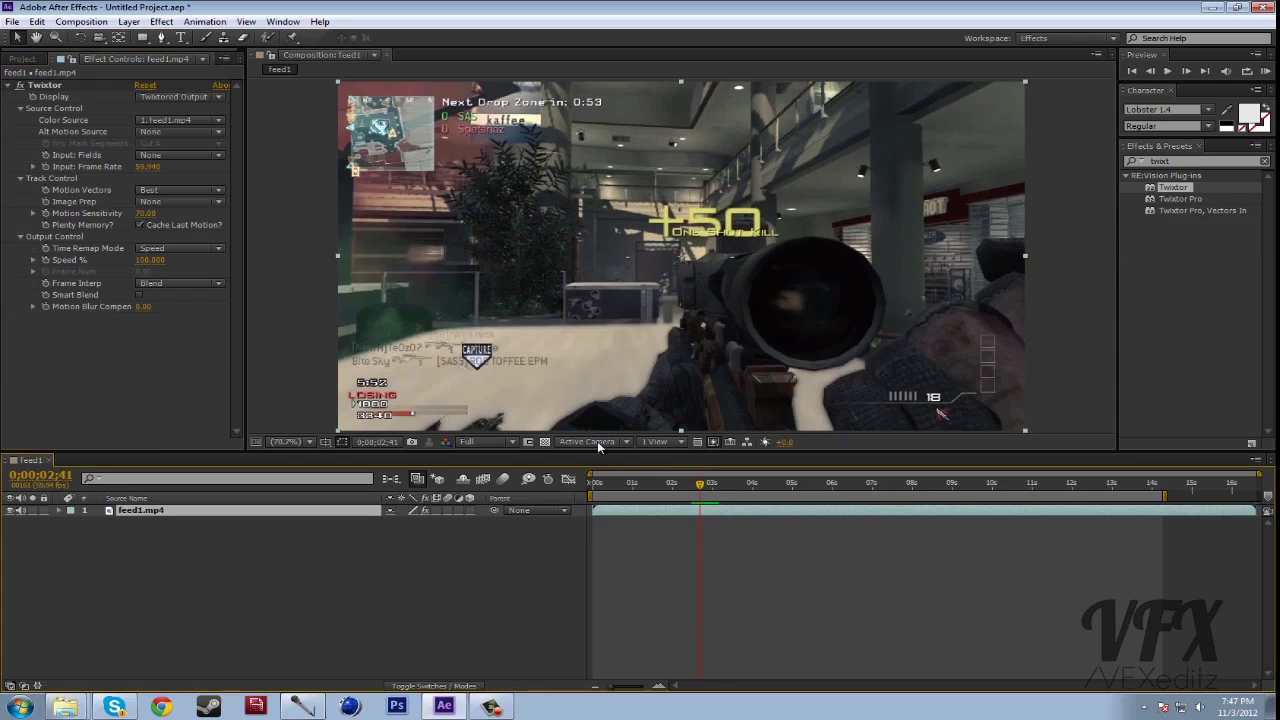
left_click(45, 260)
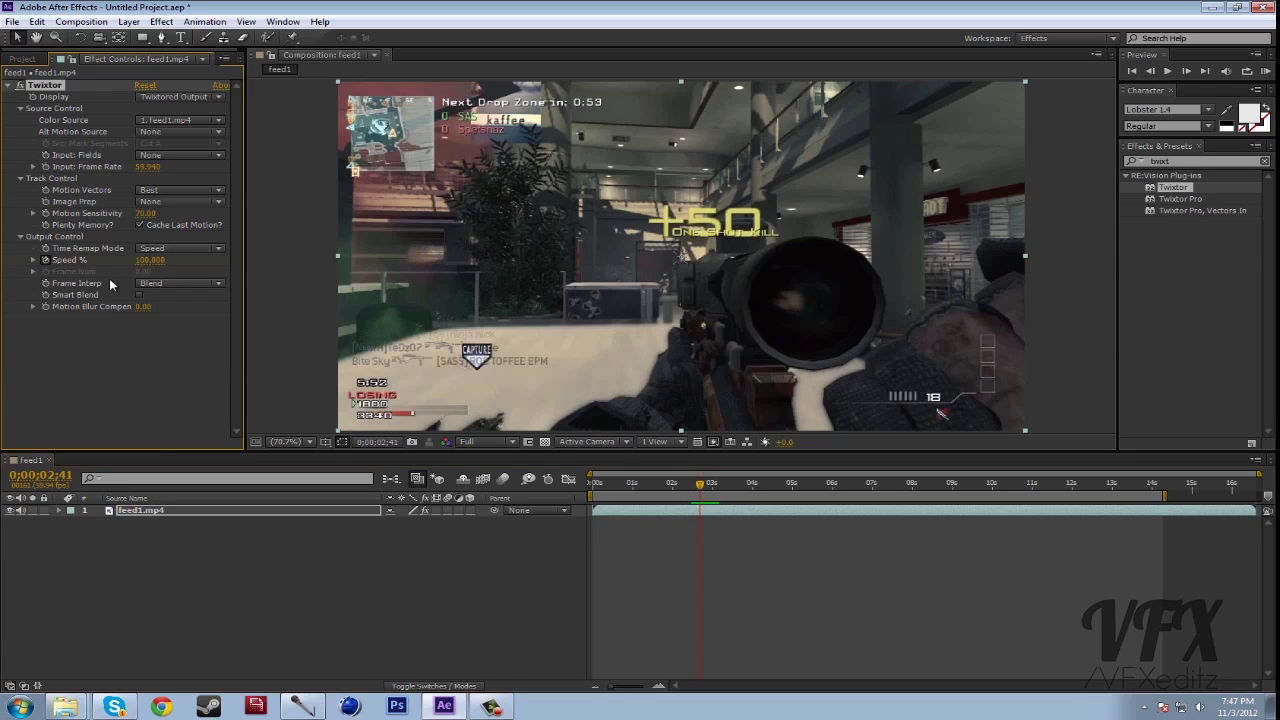
key("space")
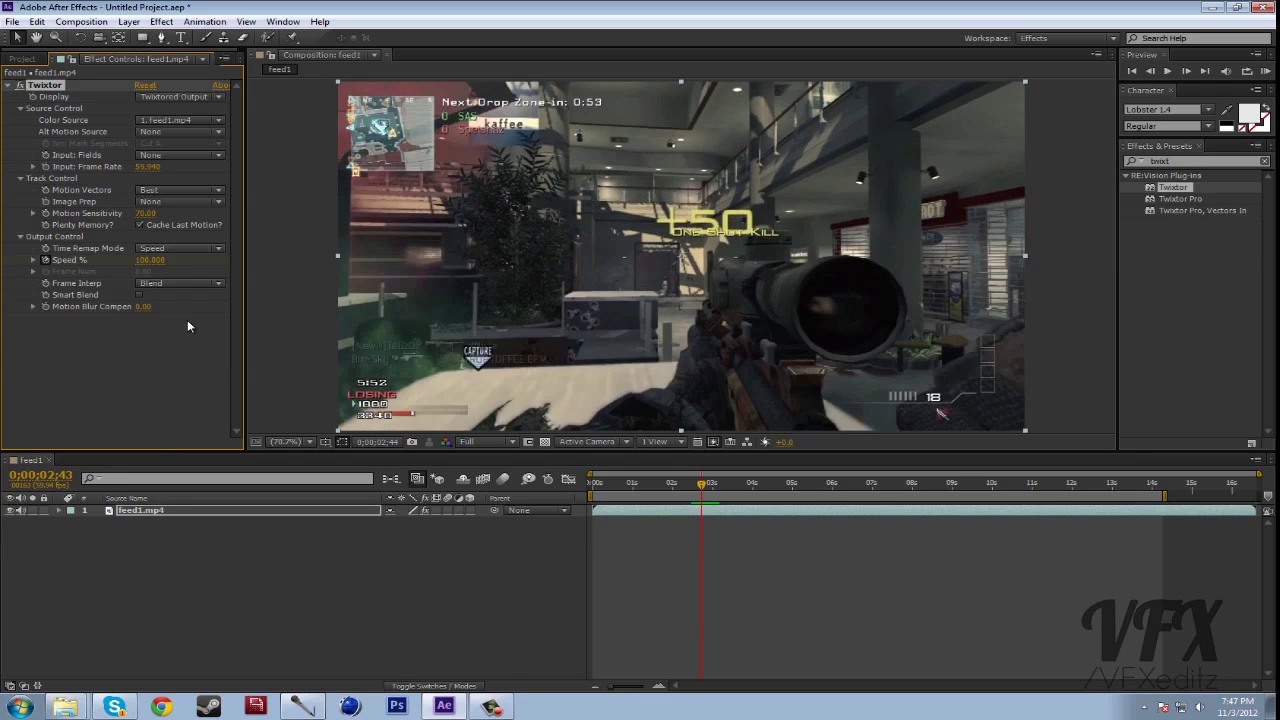
left_click(150, 260)
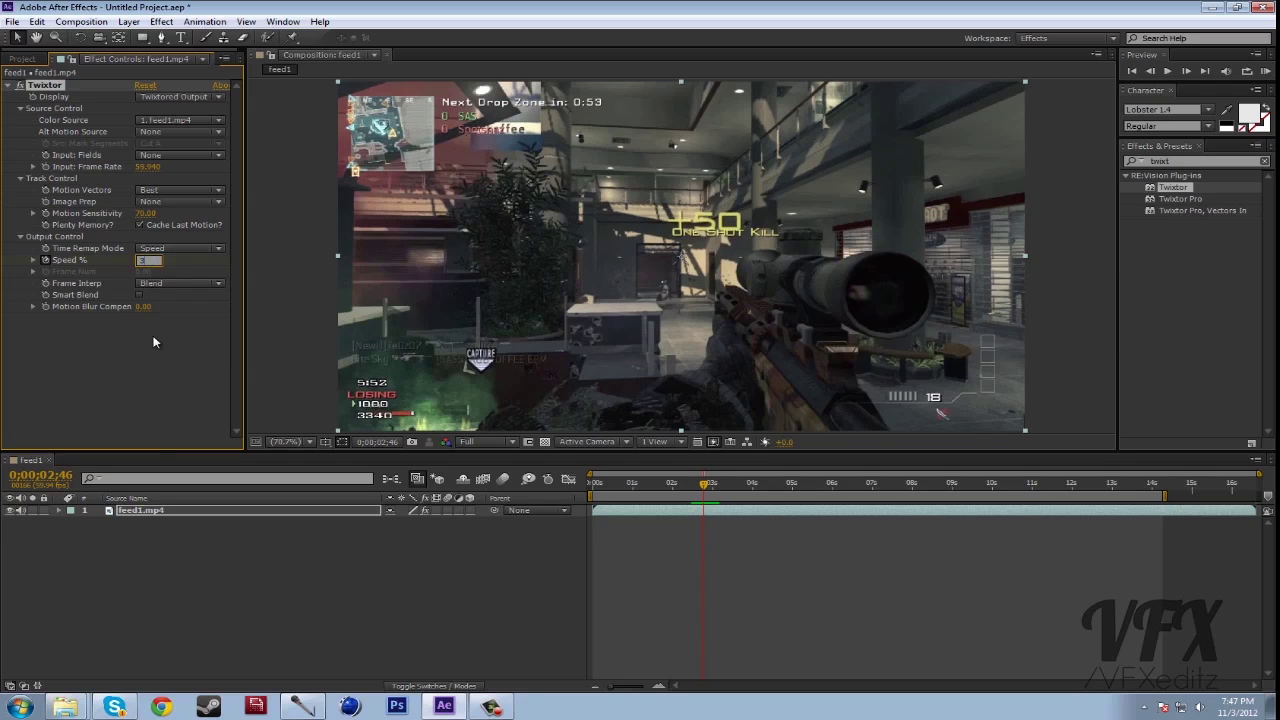
key("Return")
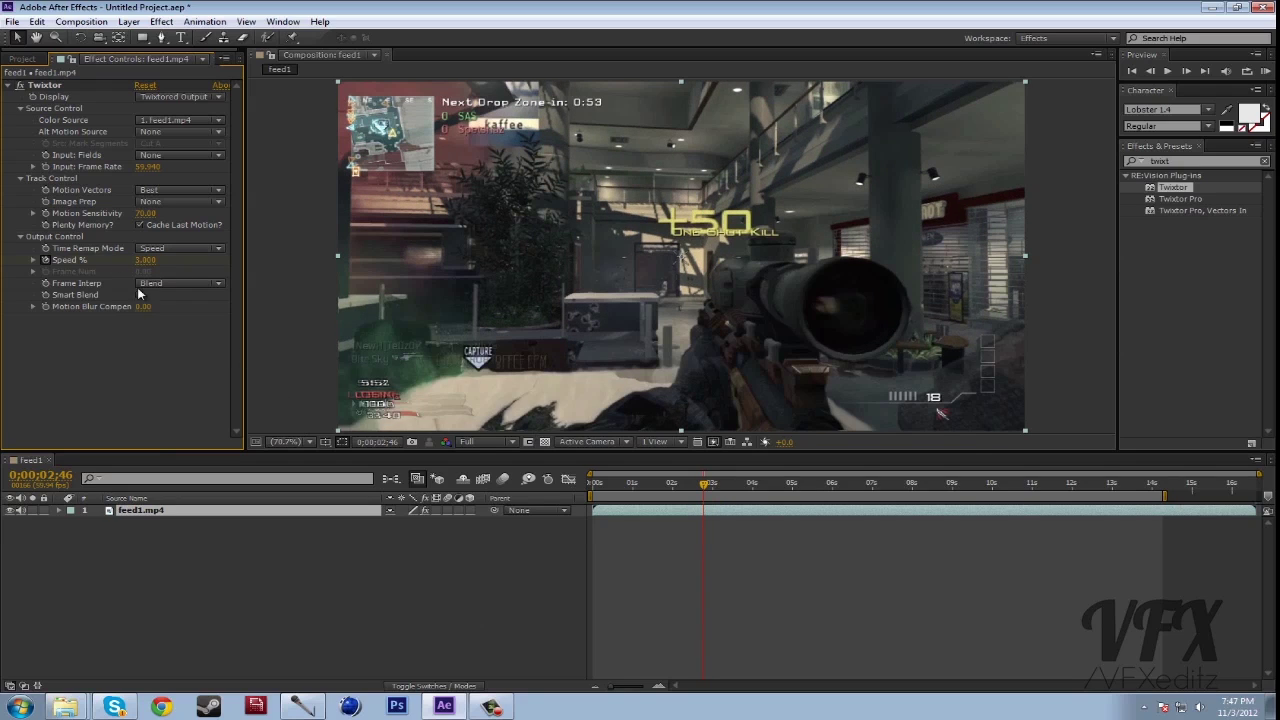
Step: Start the work area at about 0:00:02:43 and preview the slowed-down section
key("space")
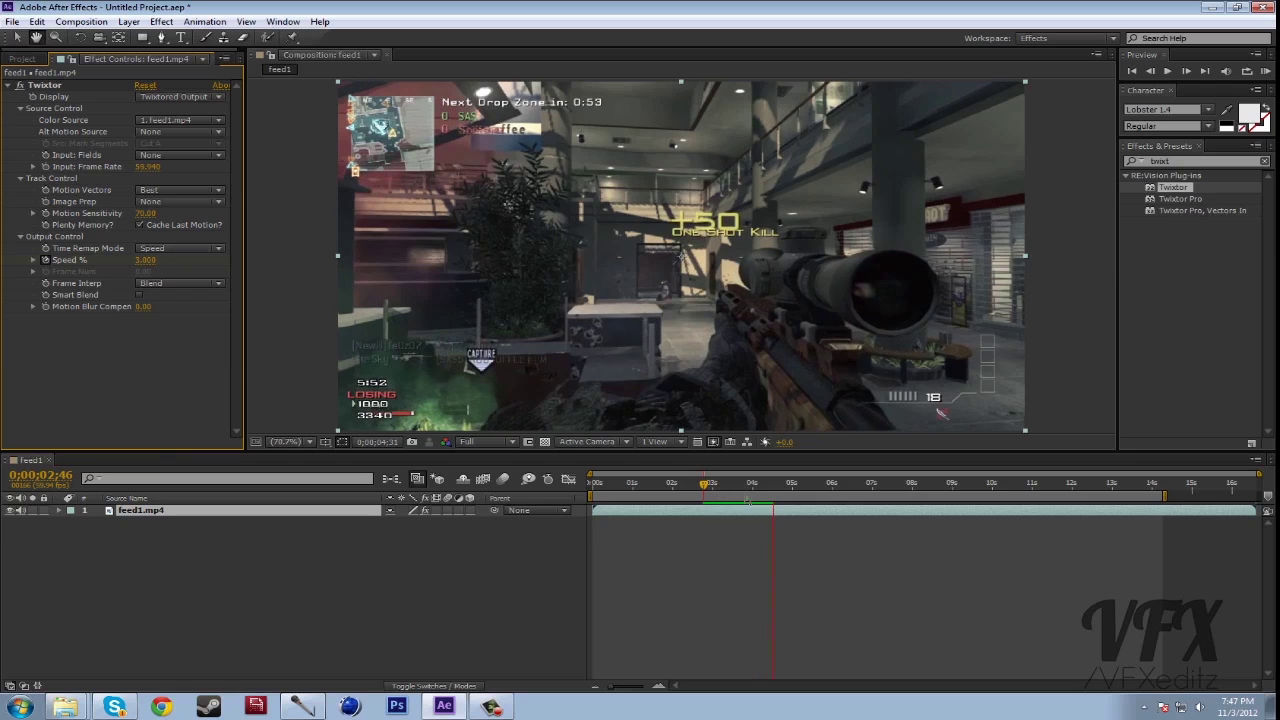
key("space")
left_click(701, 483)
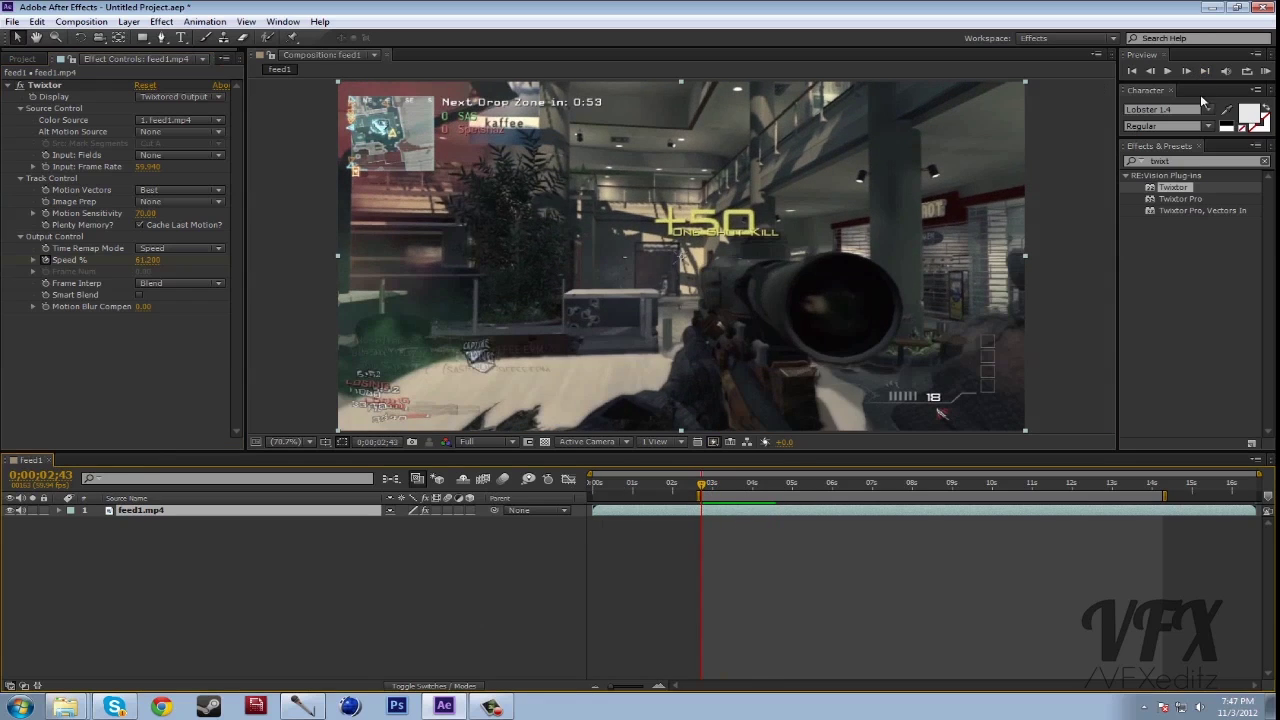
left_click(1264, 73)
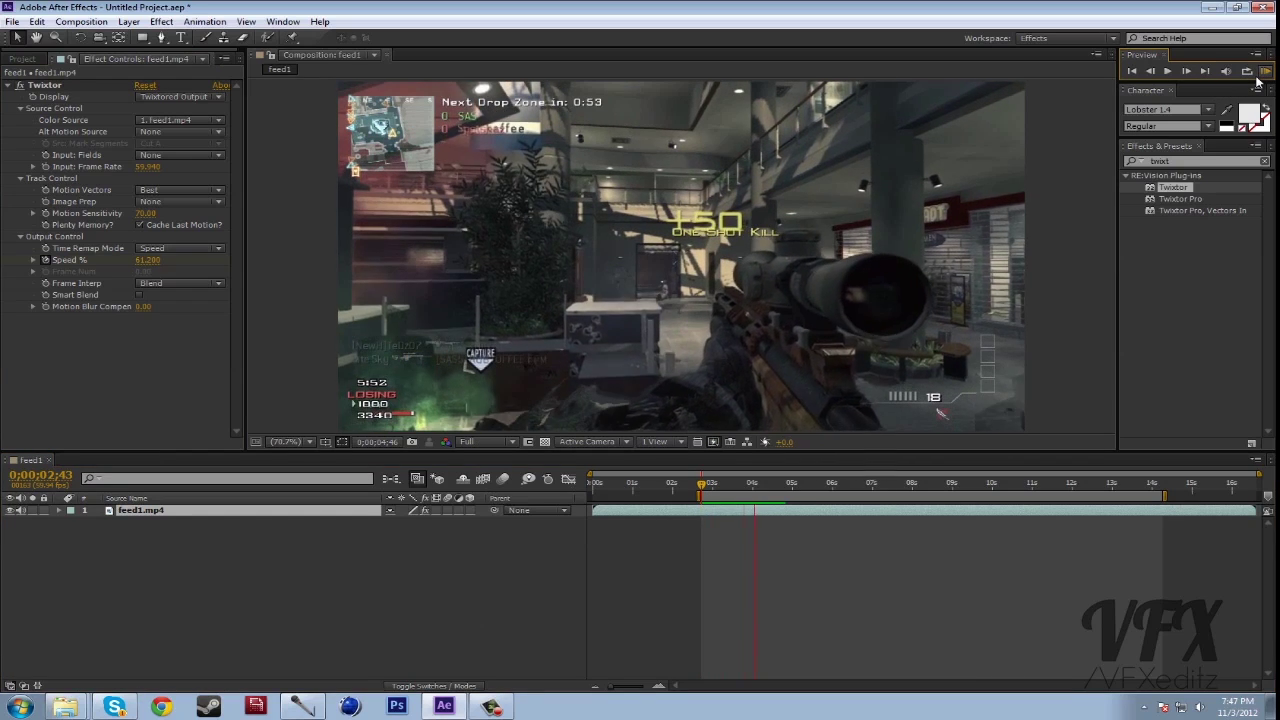
left_click(841, 466)
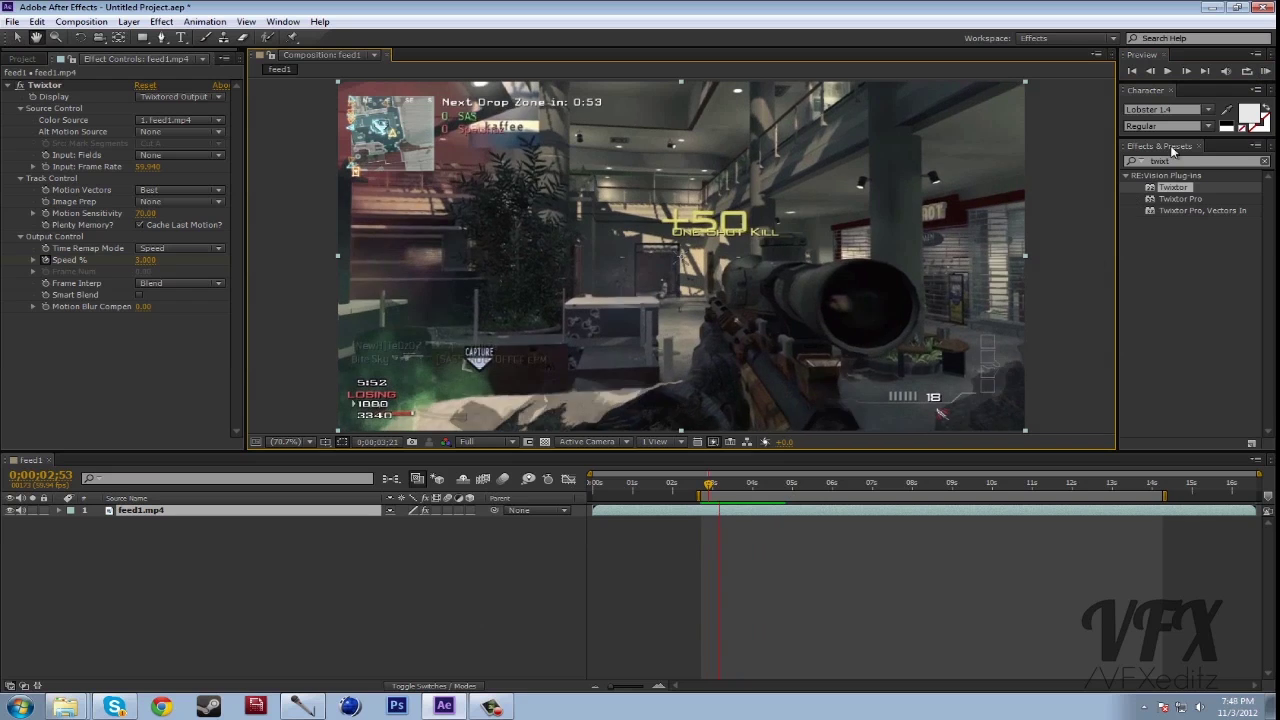
left_click(1264, 73)
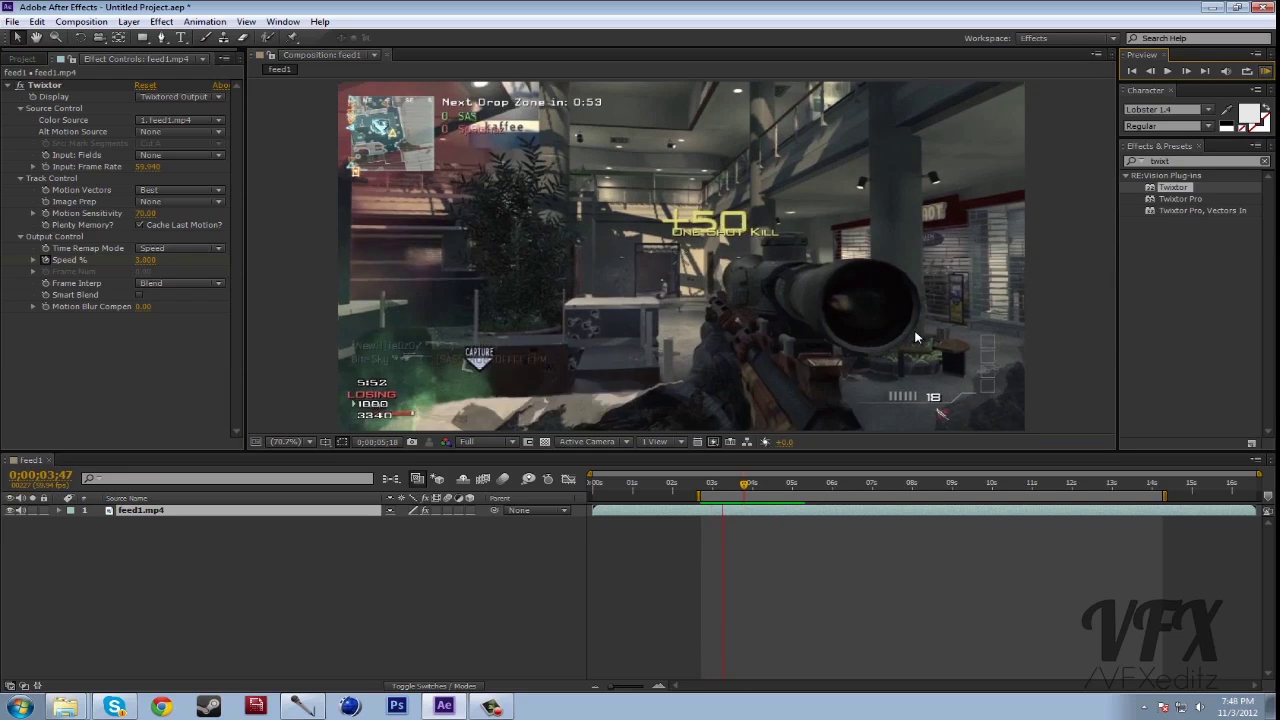
left_click(253, 186)
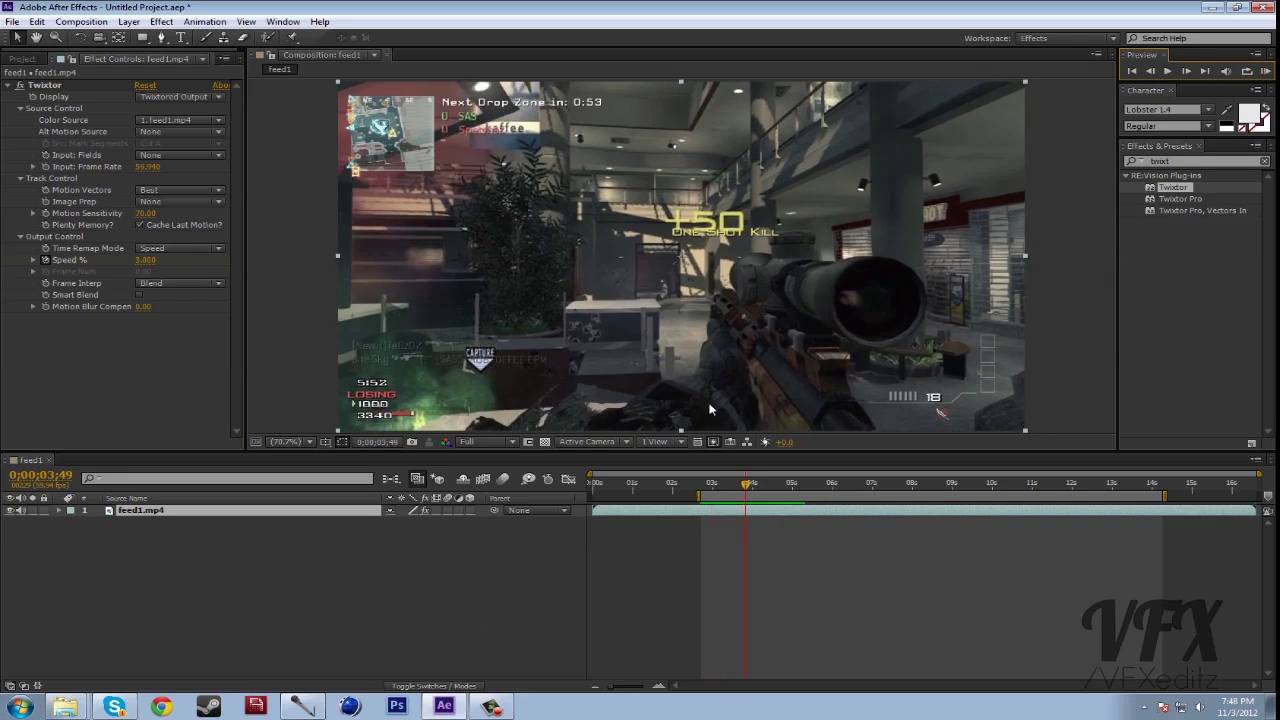
Step: Set Twixtor's Motion Sensitivity to 85, keep Motion Vectors at Best, and set Image Prep to Contrast/Edge Enhance
left_click(50, 96)
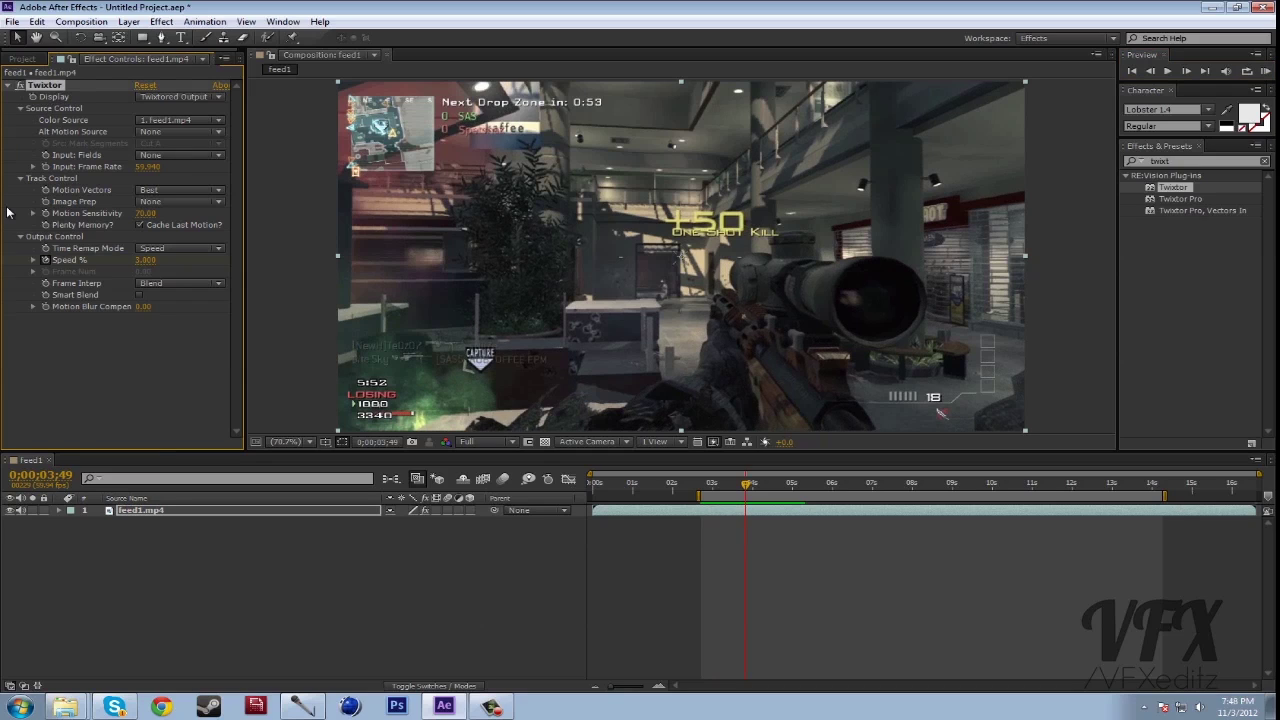
left_click(146, 214)
left_click(167, 343)
left_click(178, 192)
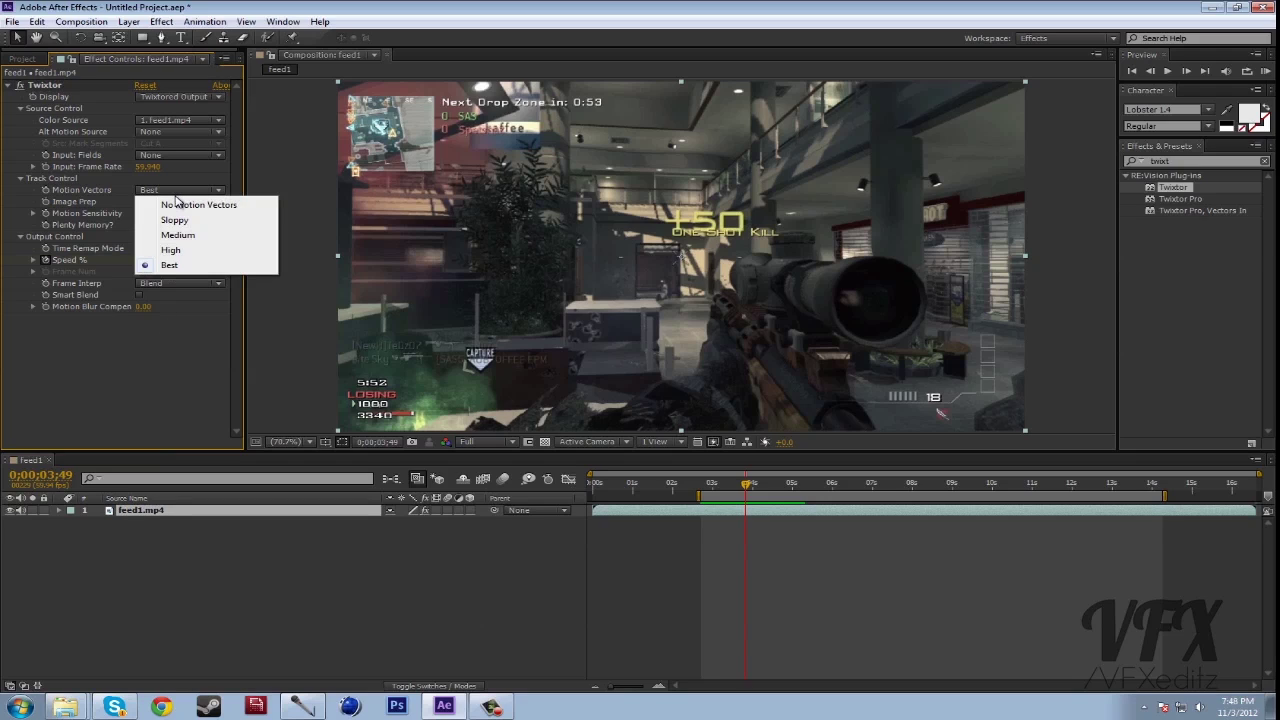
left_click(171, 265)
left_click(161, 203)
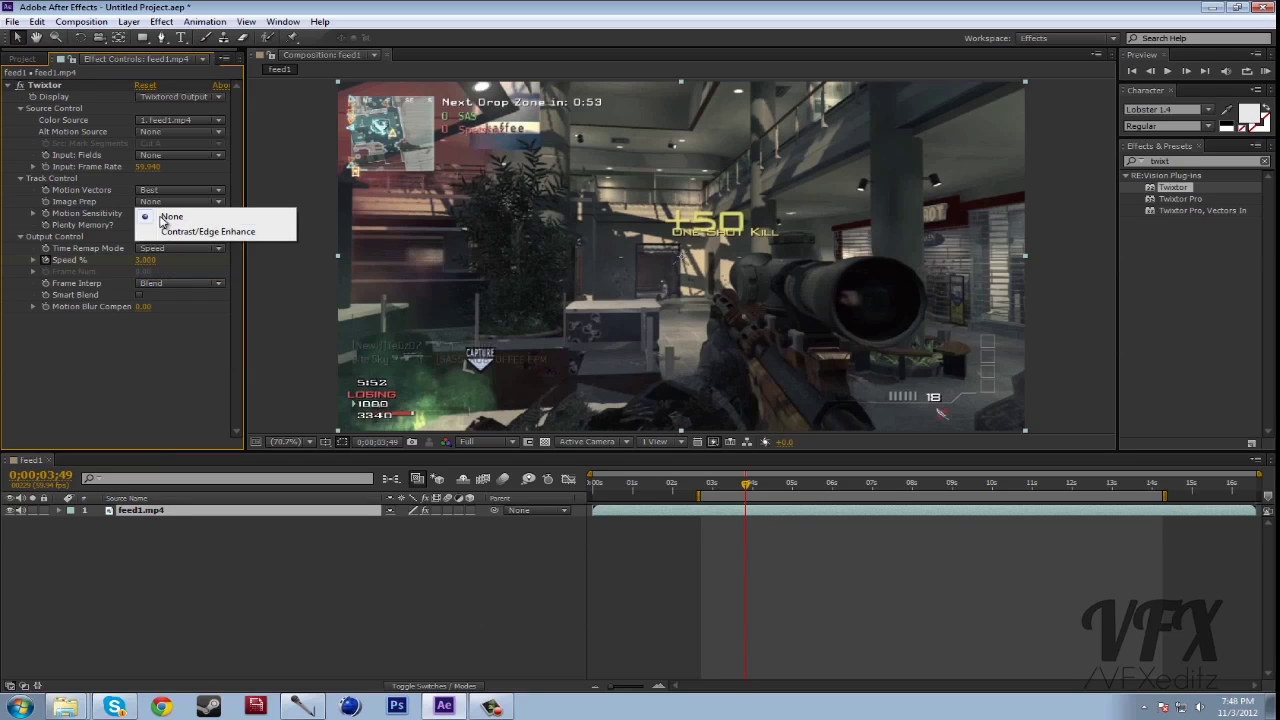
left_click(175, 231)
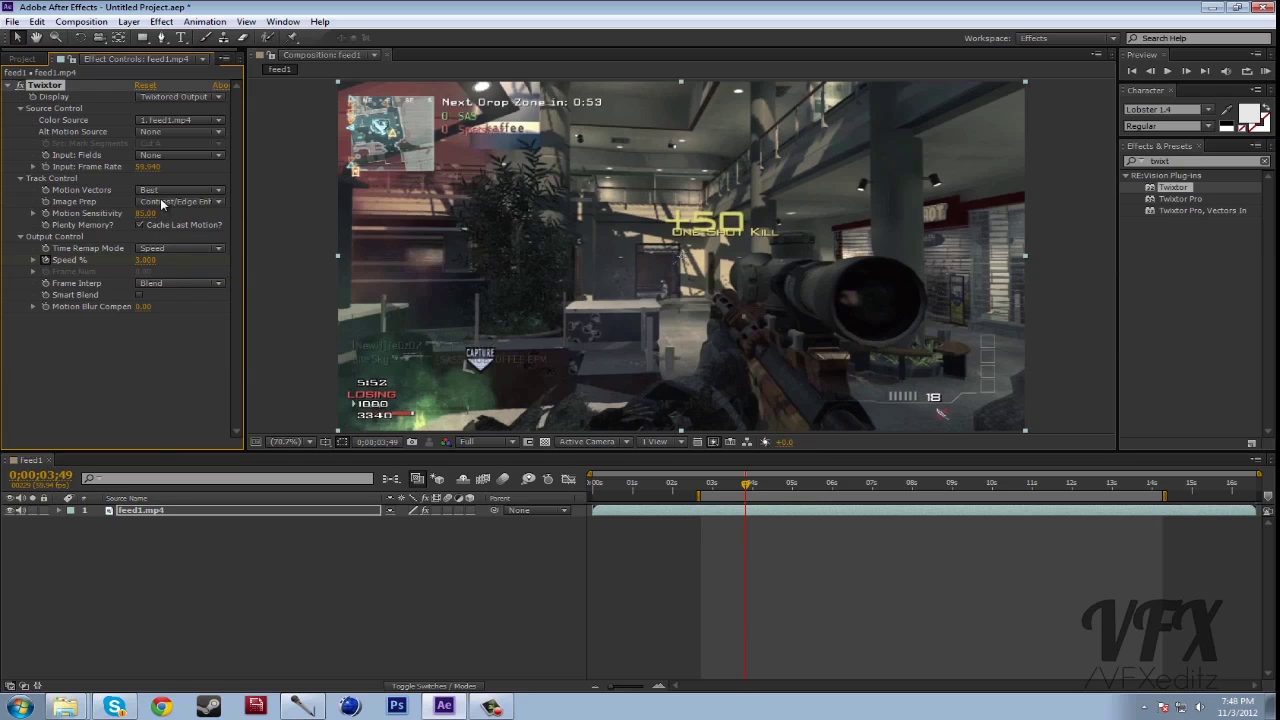
Step: Switch Image Prep to None and back to Contrast/Edge Enhance to compare the frame at 0:00:04:08
mouse_move(745, 490)
left_mouse_down()
mouse_move(727, 492)
mouse_move(761, 496)
left_mouse_up()
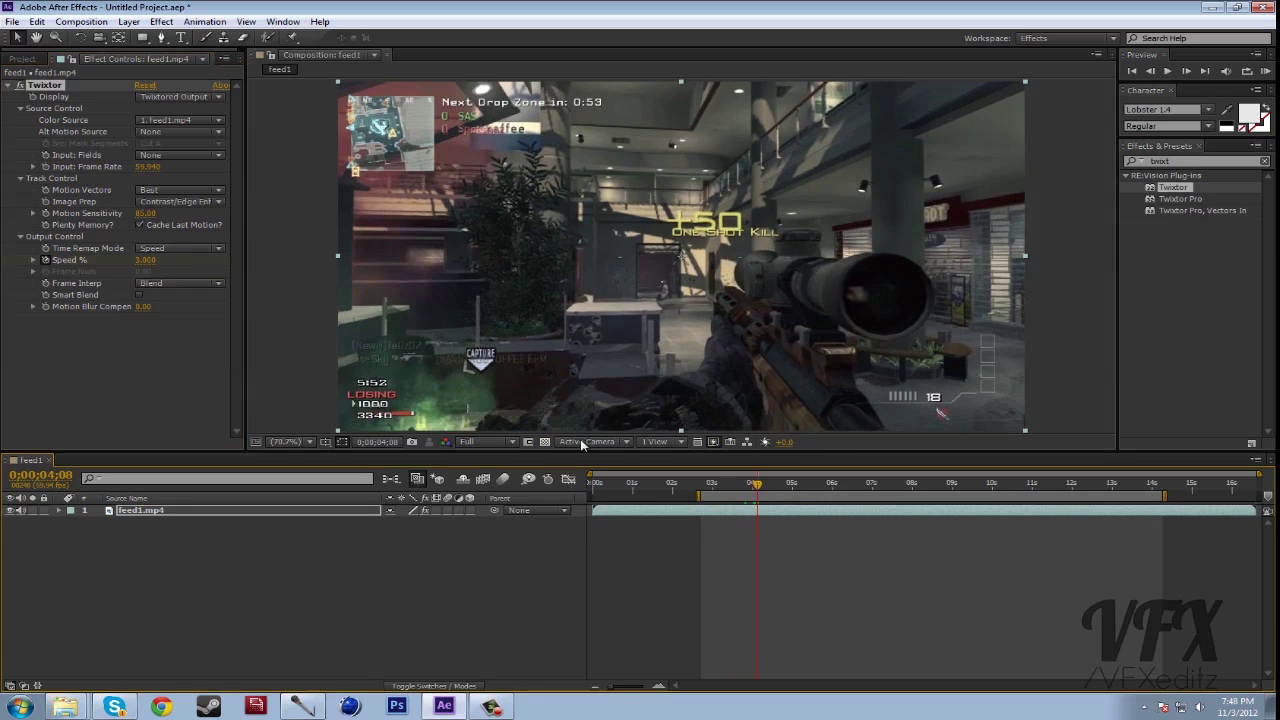
left_click(218, 201)
left_click(210, 216)
left_click(208, 204)
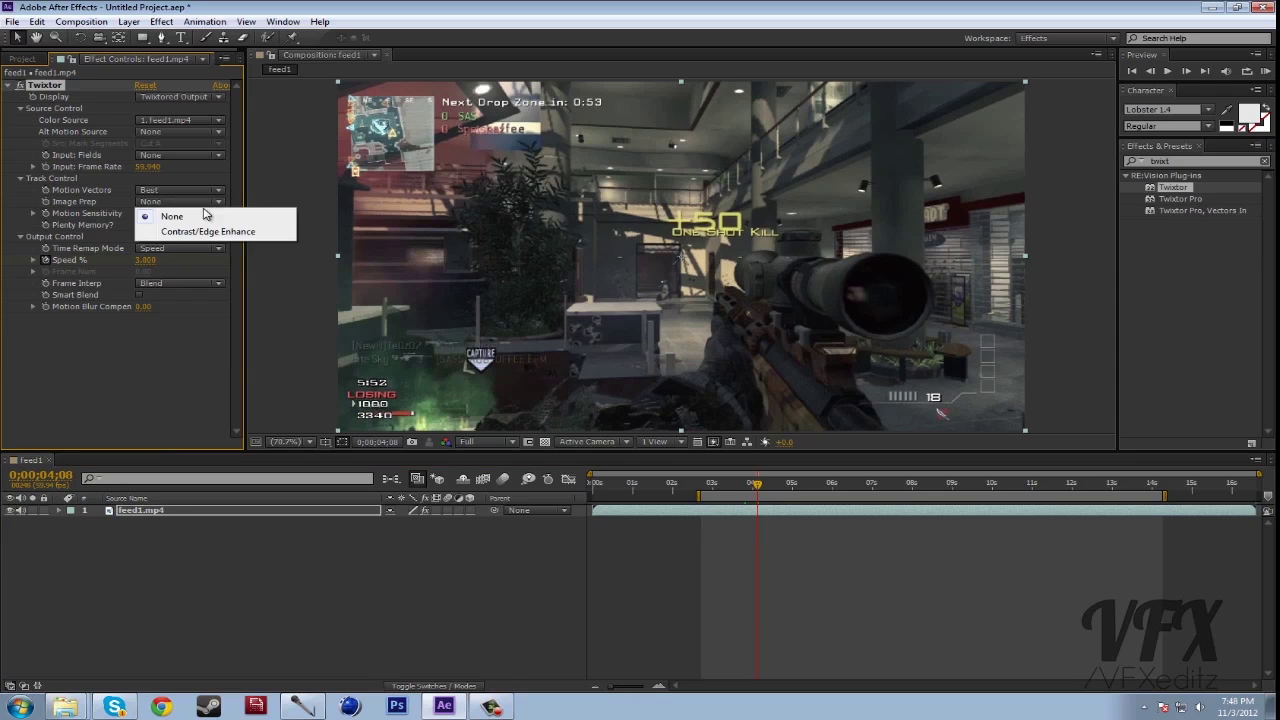
left_click(204, 235)
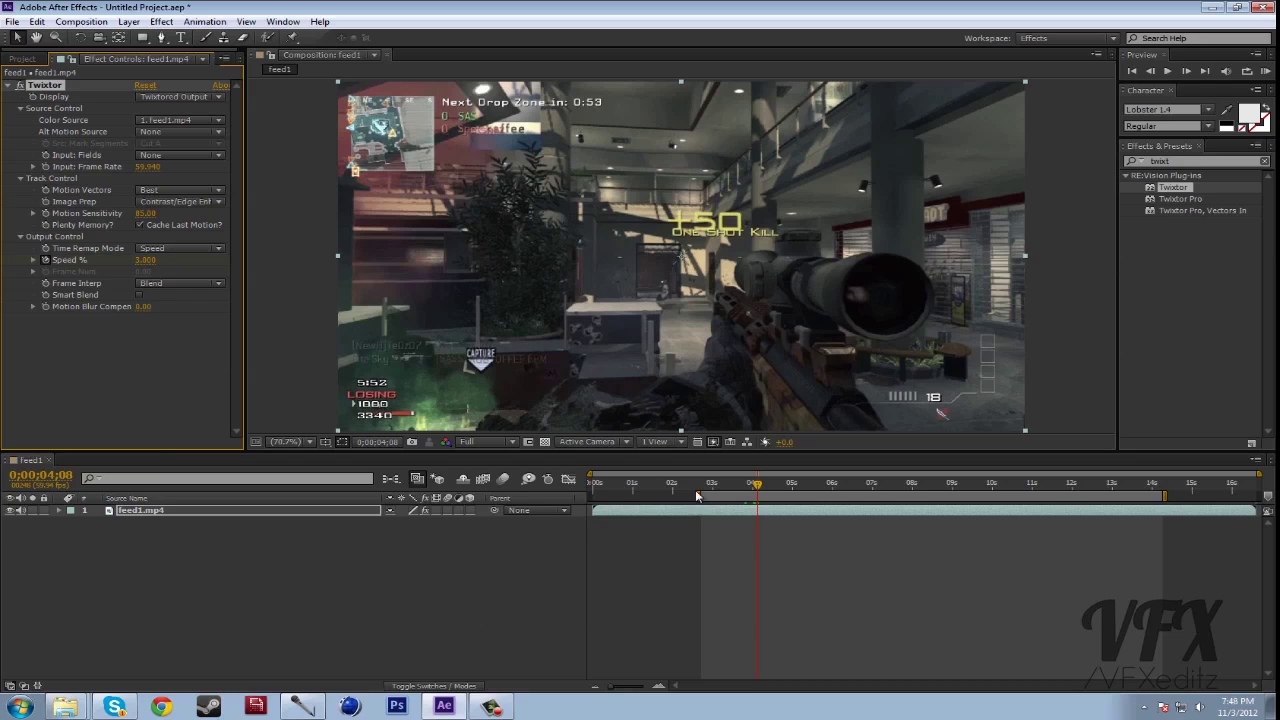
Step: Create an adjustment layer above feed1.mp4 and apply the RSMB effect to it
left_click(1182, 161)
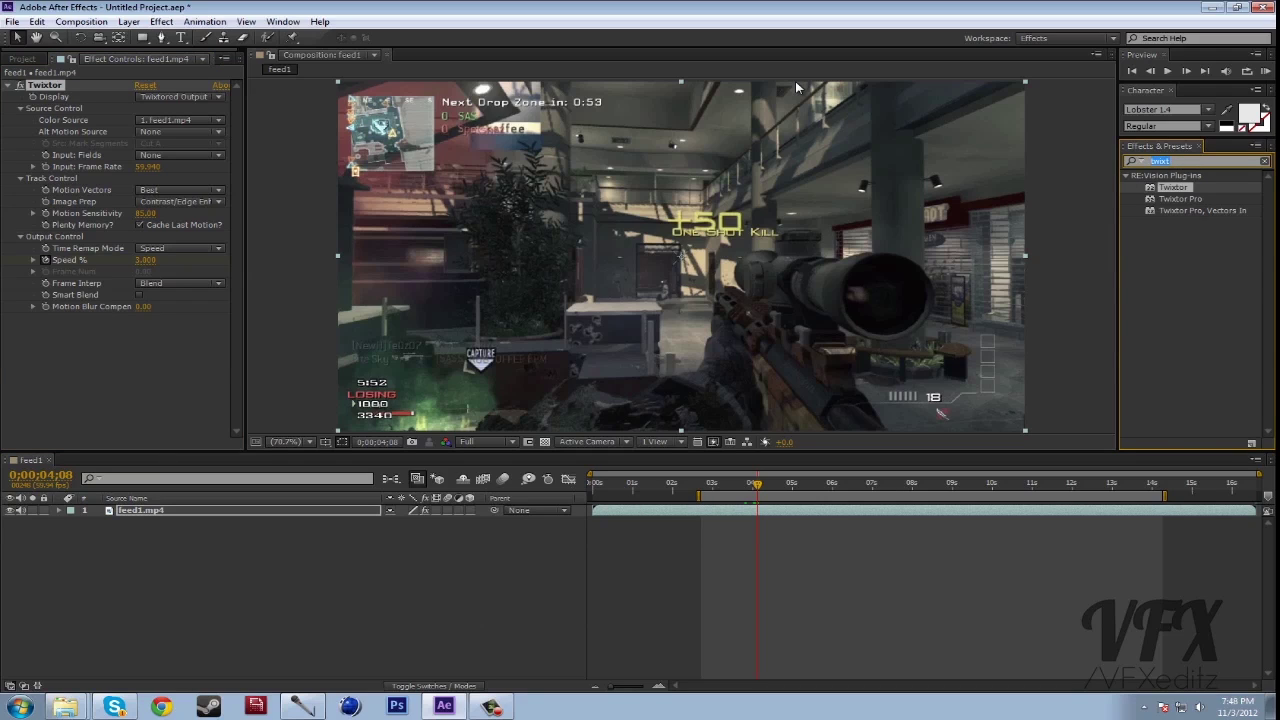
type("rsmb")
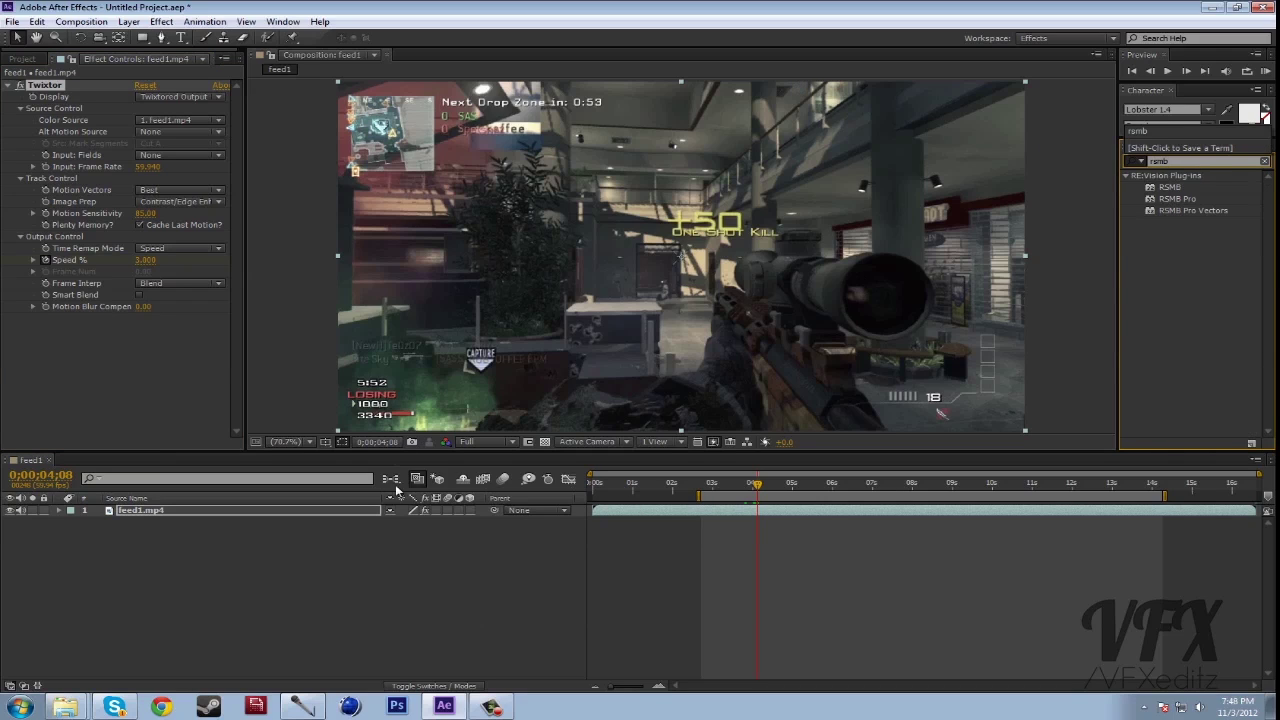
right_click(357, 430)
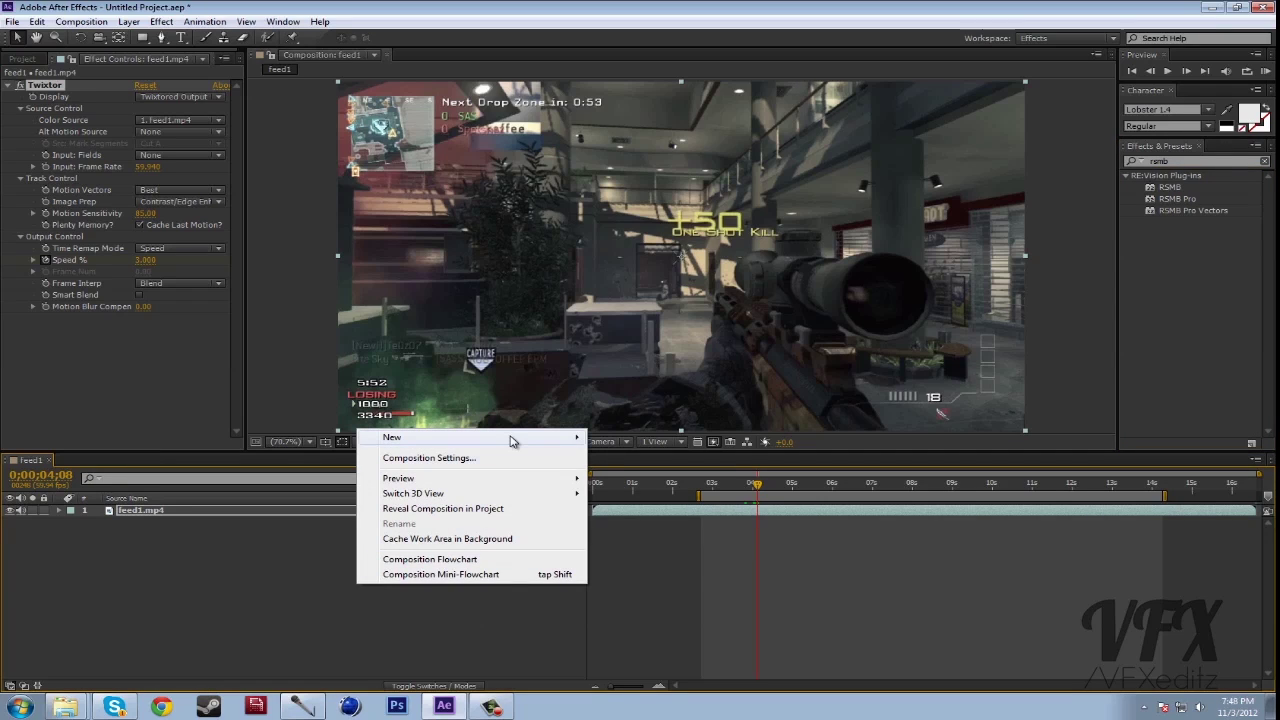
mouse_move(511, 441)
left_click(664, 550)
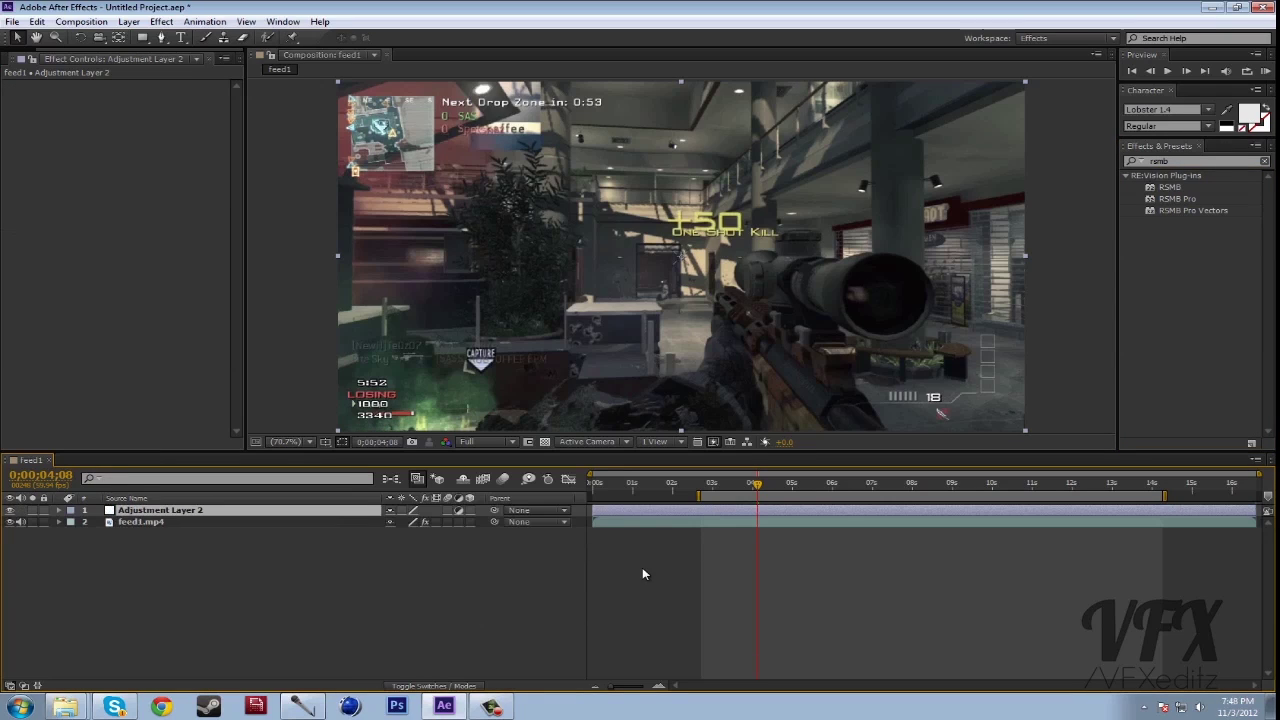
left_click_drag(1168, 188, 881, 512)
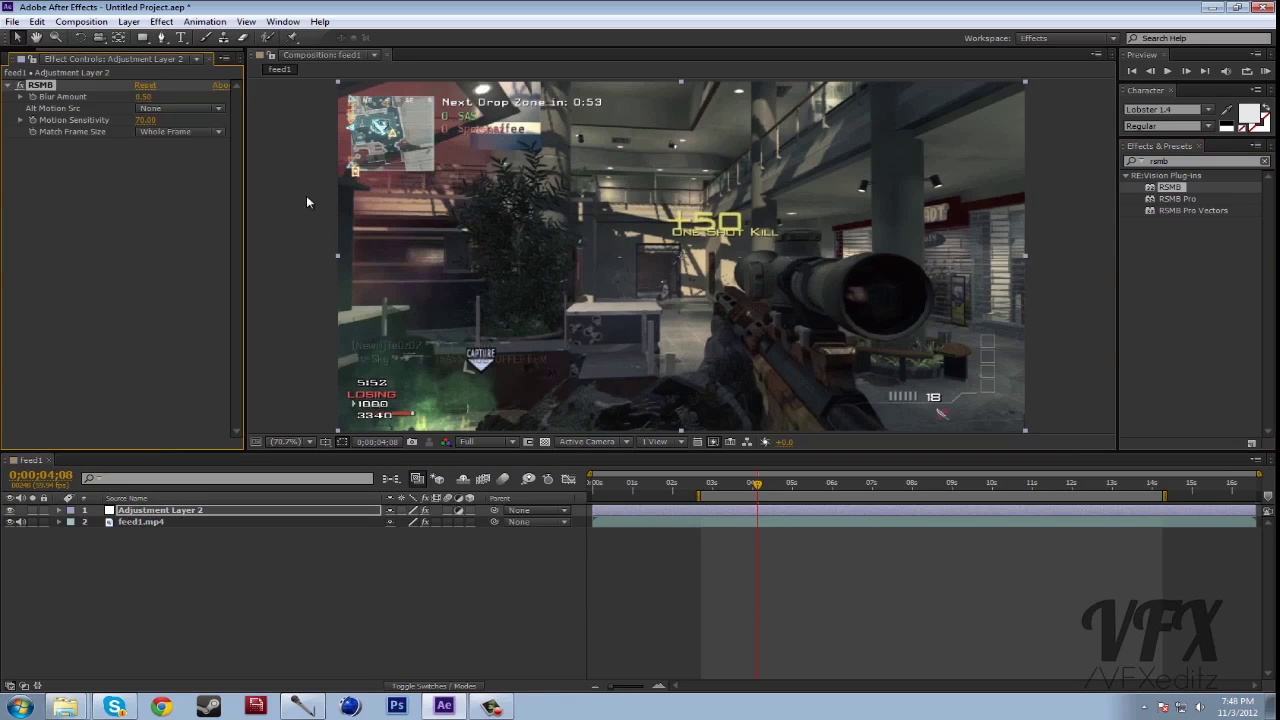
Step: At 0:00:02:53, set RSMB's Blur Amount to 1 and Motion Sensitivity to 85
left_click_drag(718, 484, 710, 486)
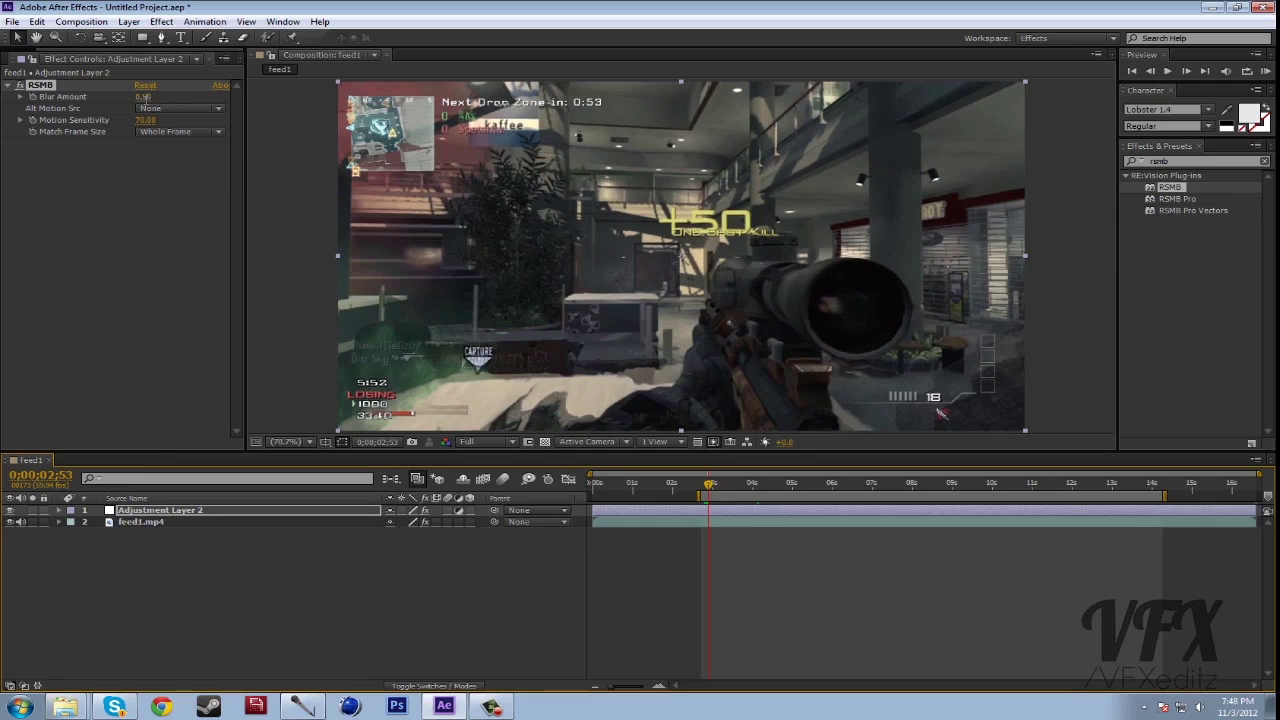
left_click(146, 97)
type("3.5")
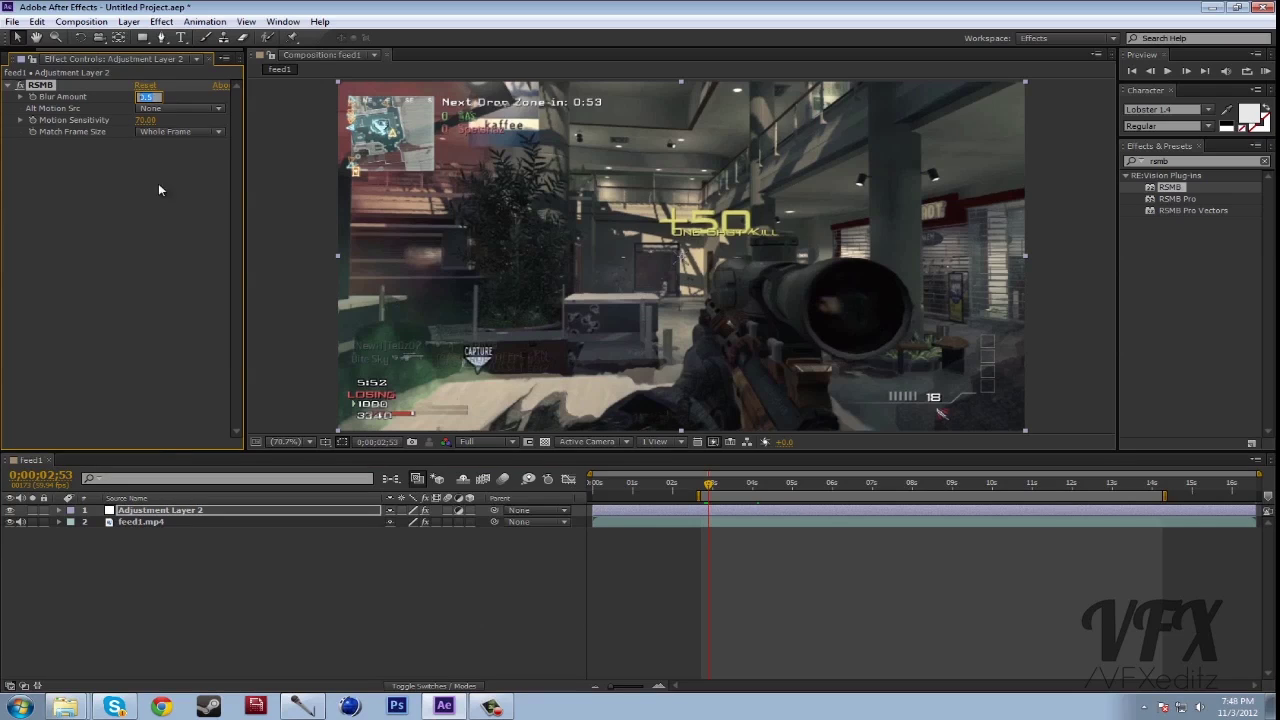
left_click(154, 208)
left_click(146, 120)
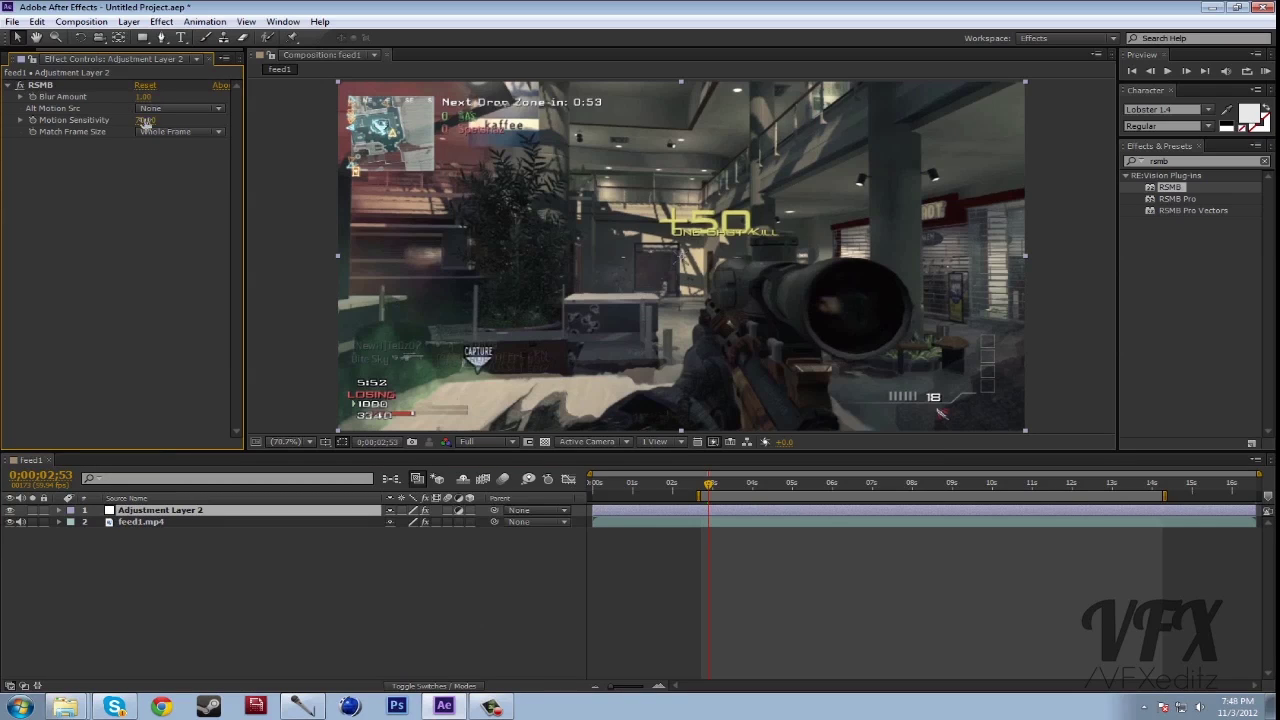
type("75")
type("85")
left_click(141, 170)
Step: Preview the motion-blurred slow motion from 0:00:02:53
key("space")
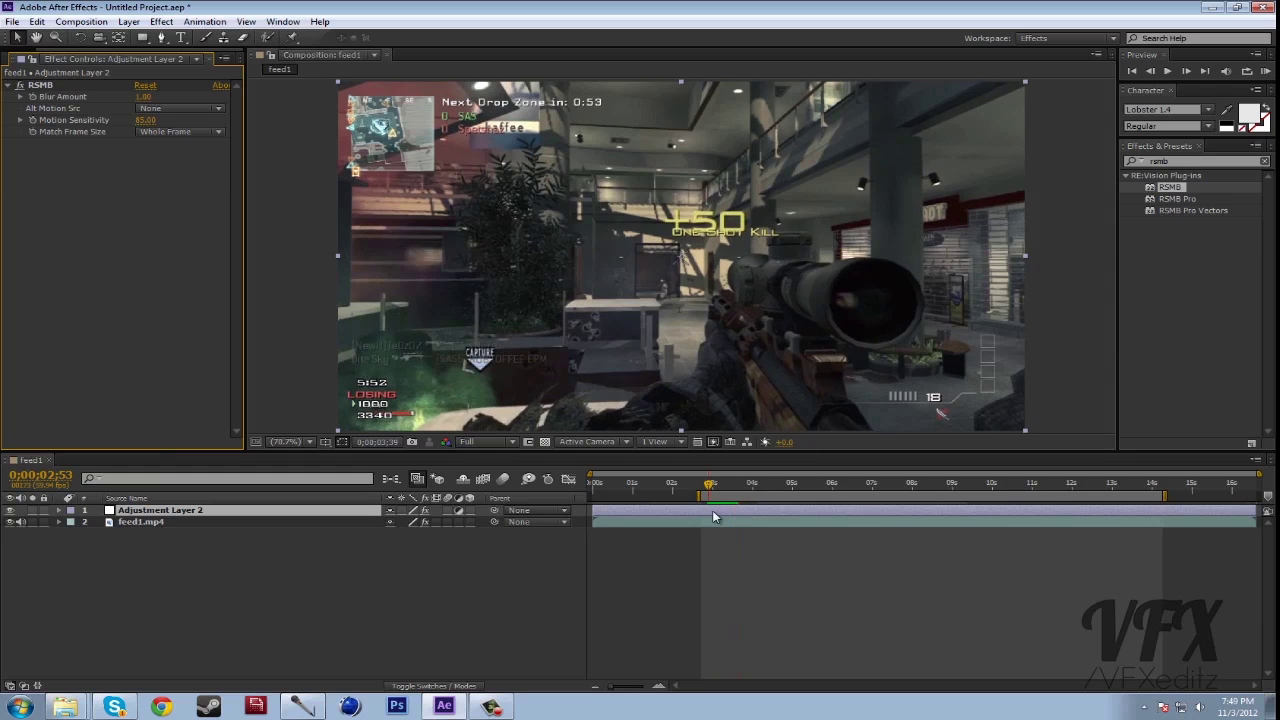
Step: Try to scale Adjustment Layer 2 to 103%
key("s")
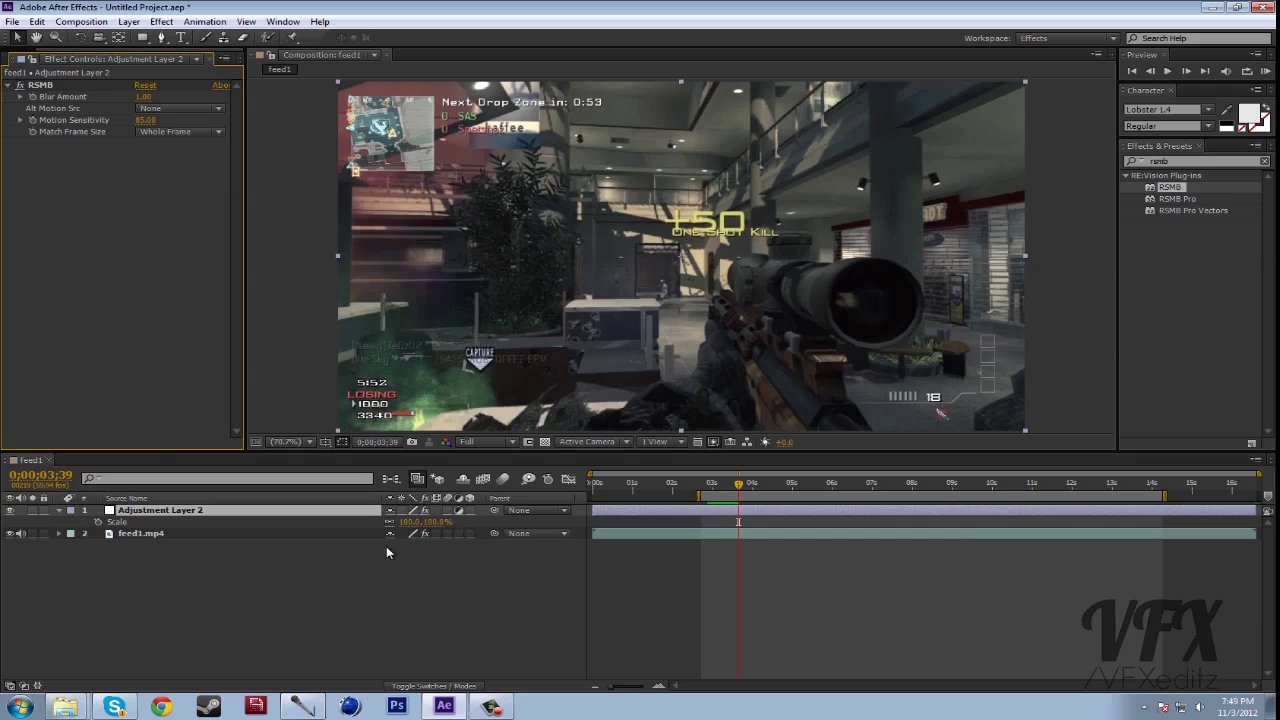
left_click(437, 522)
type("103")
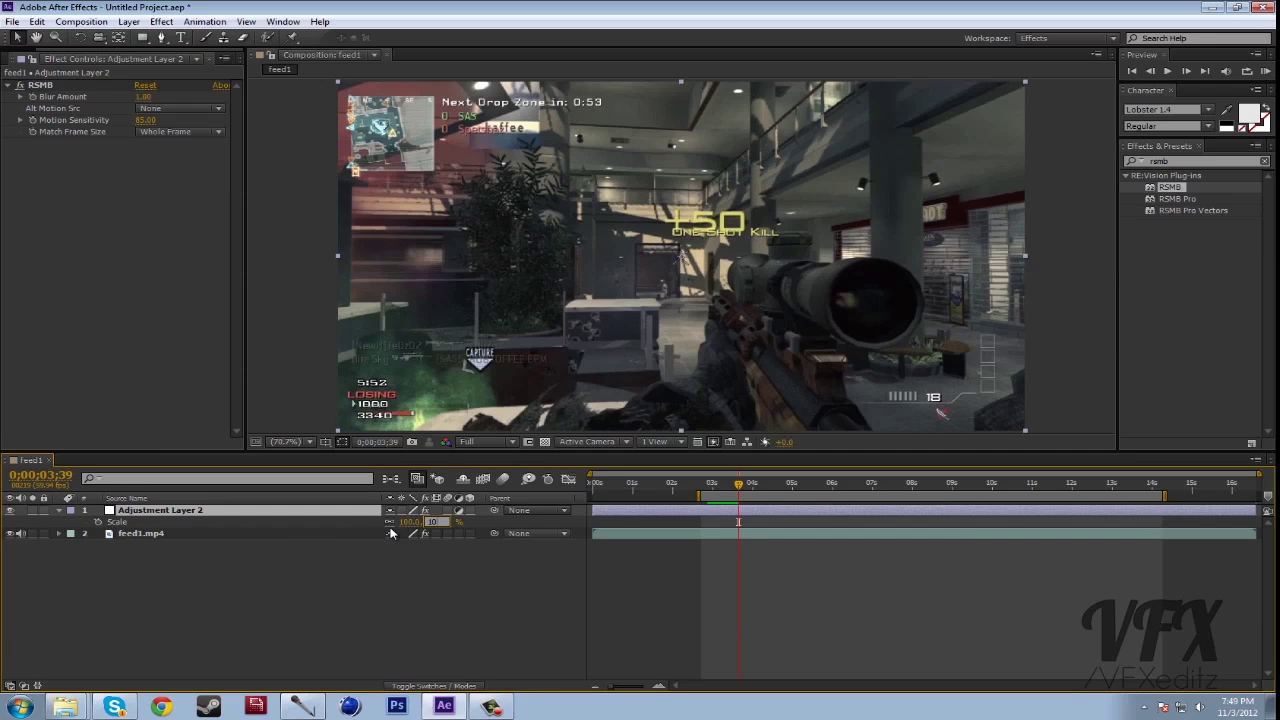
left_click(394, 582)
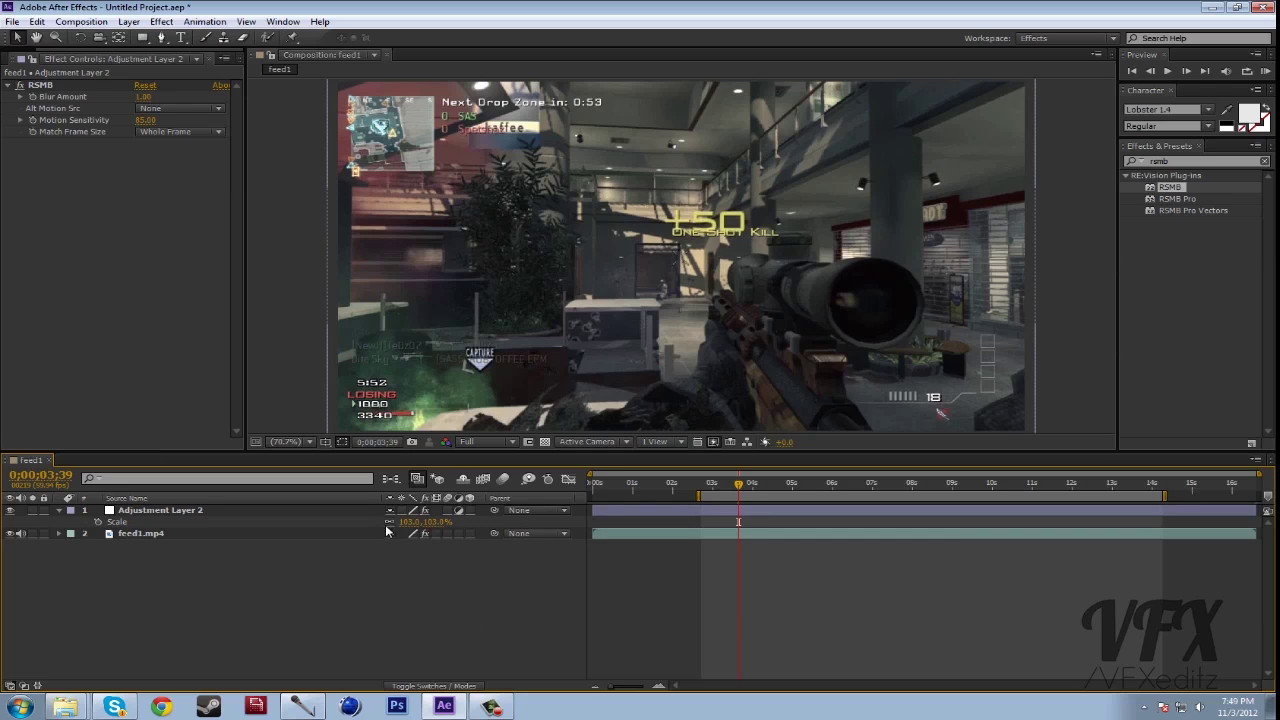
Step: Set the scale of the feed1.mp4 layer to 103%
left_click(353, 531)
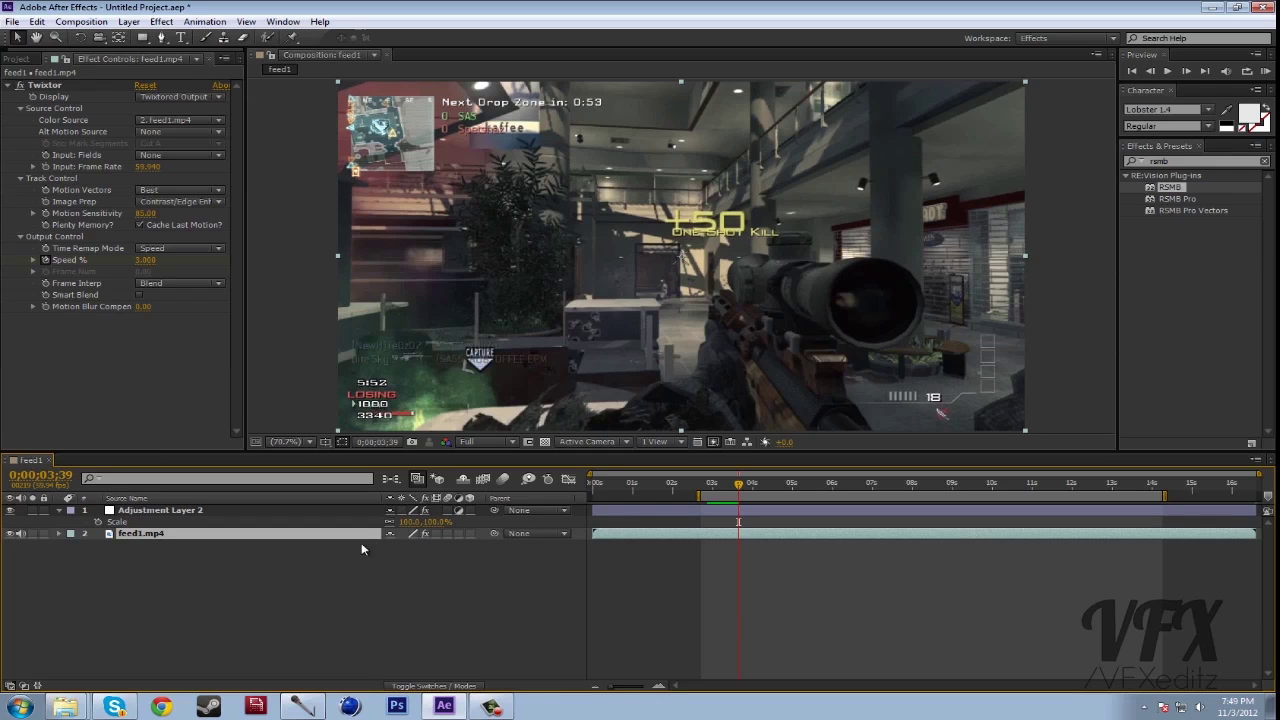
key("s")
left_click(437, 545)
type("103")
left_click(426, 614)
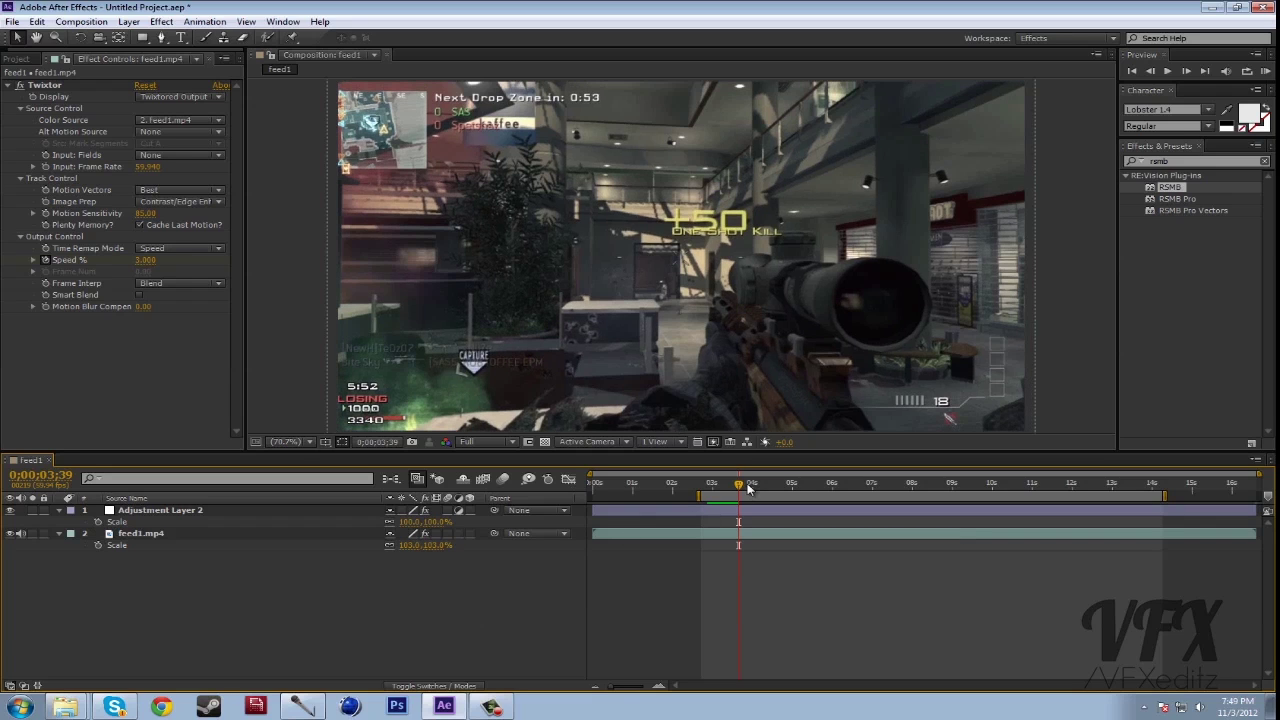
Step: Extend the work area's start back to just after the 2-second mark and render a preview from there
left_click_drag(739, 484, 703, 487)
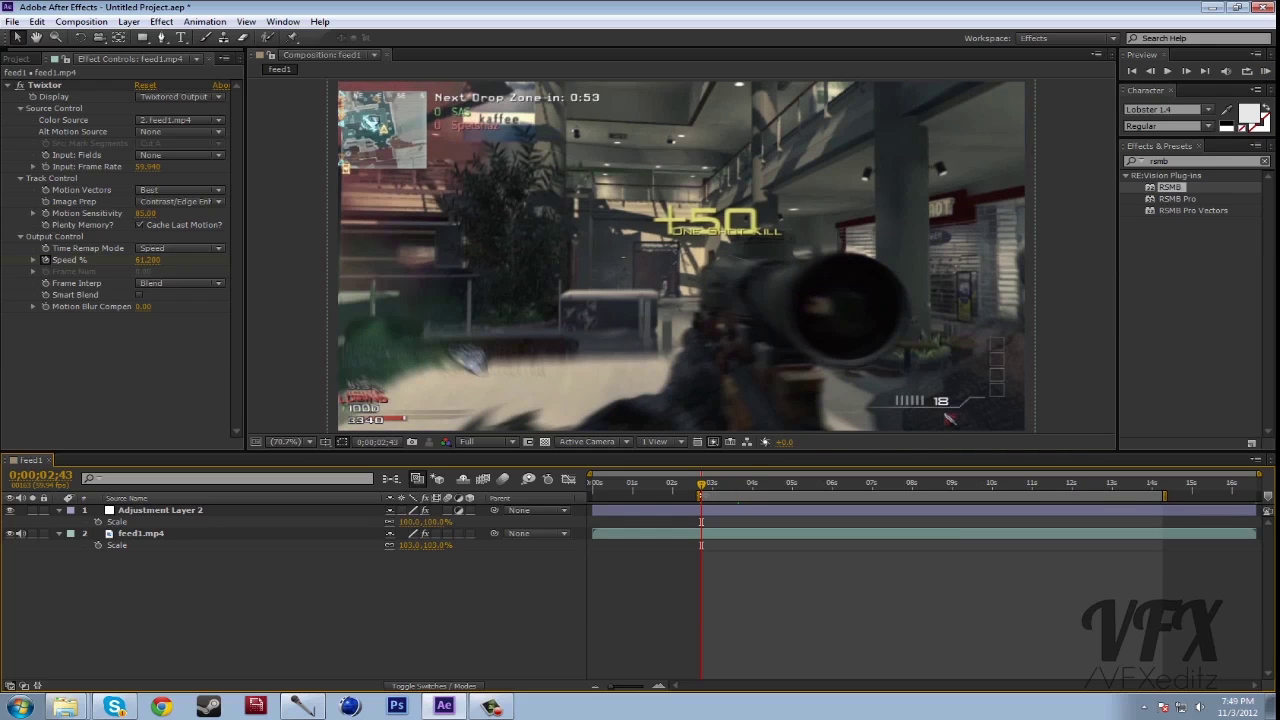
left_click_drag(701, 494, 676, 494)
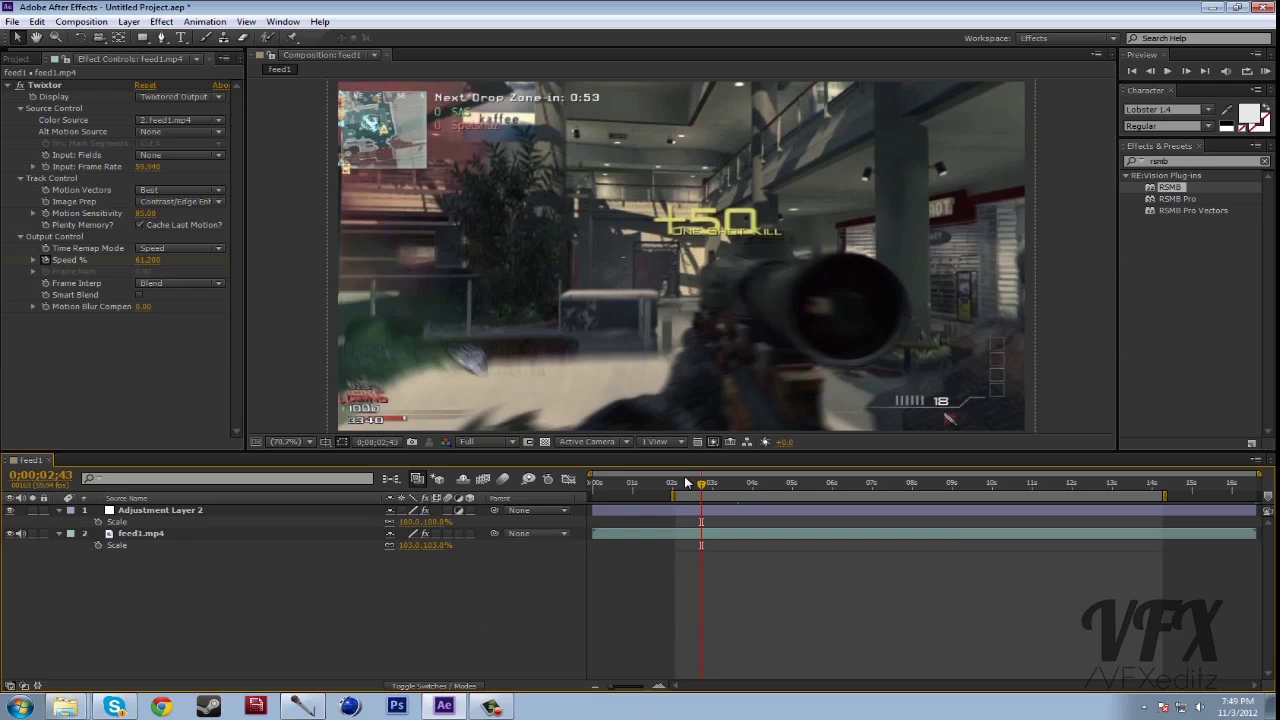
left_click(684, 484)
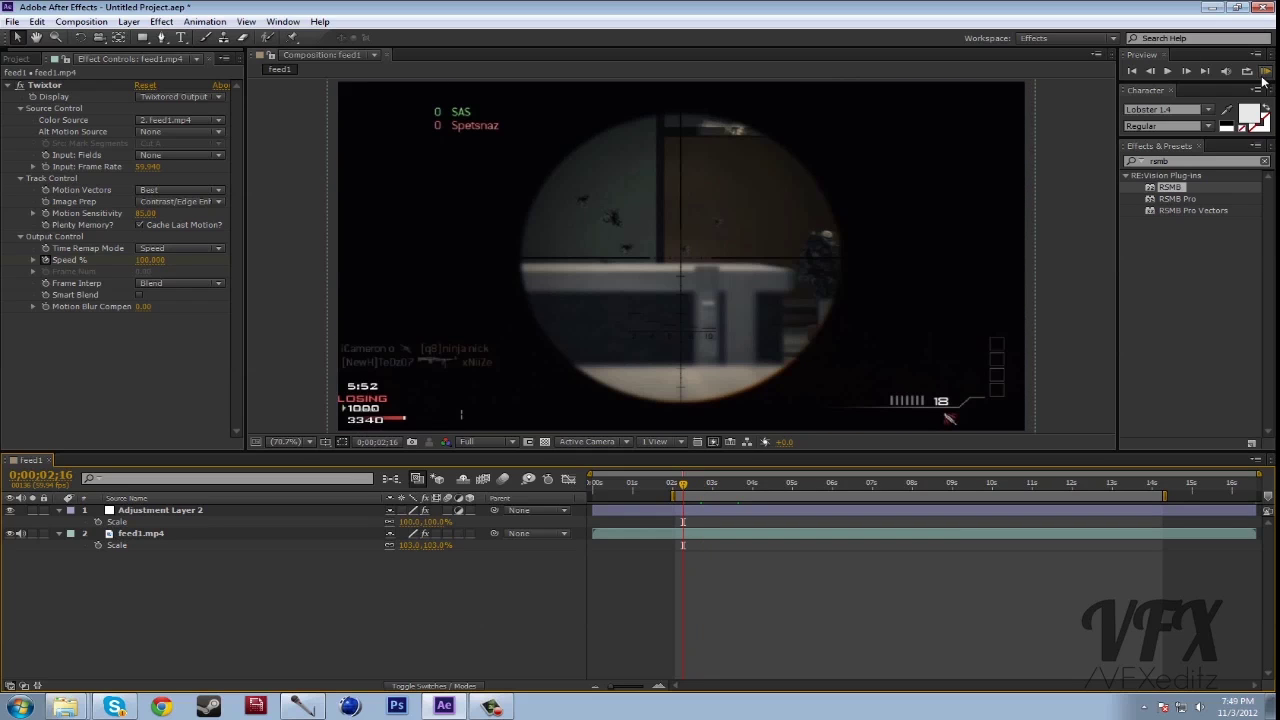
left_click(1265, 72)
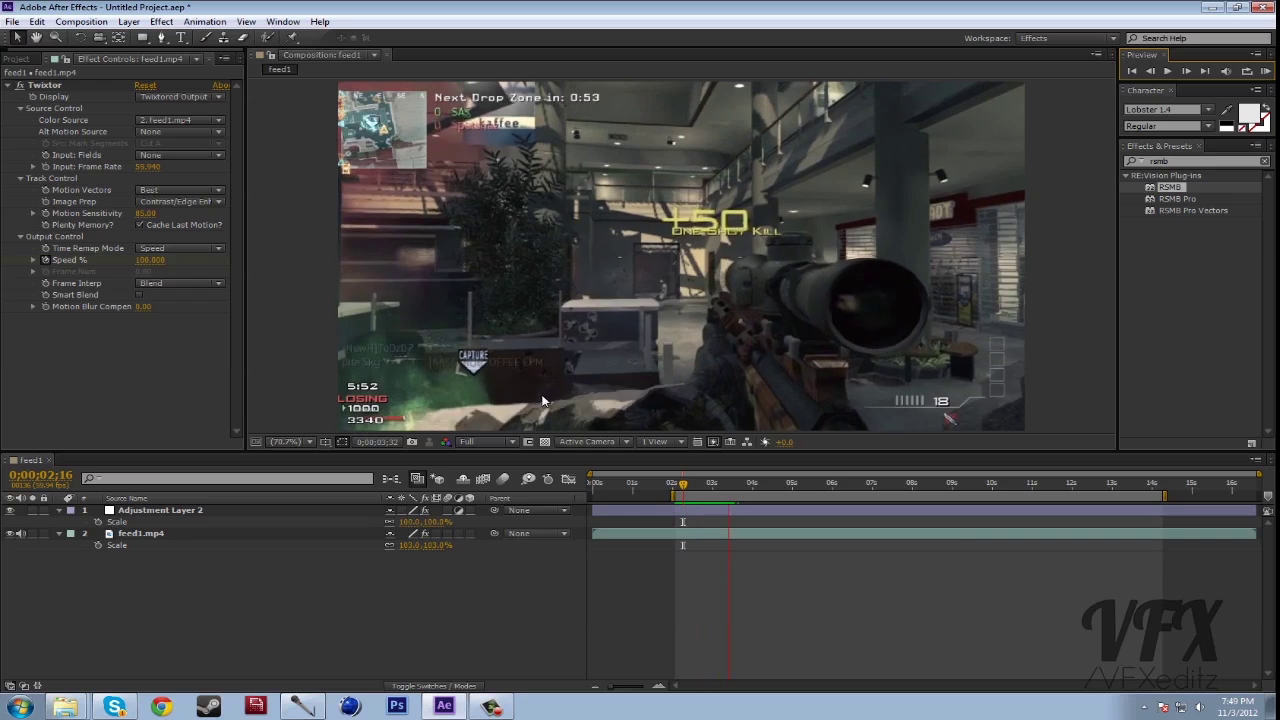
Step: Replay the rendered section from 0:00:02:24 and check the frames up to 0:00:03:22
mouse_move(706, 484)
left_mouse_down()
mouse_move(692, 498)
mouse_move(724, 495)
mouse_move(687, 492)
left_mouse_up()
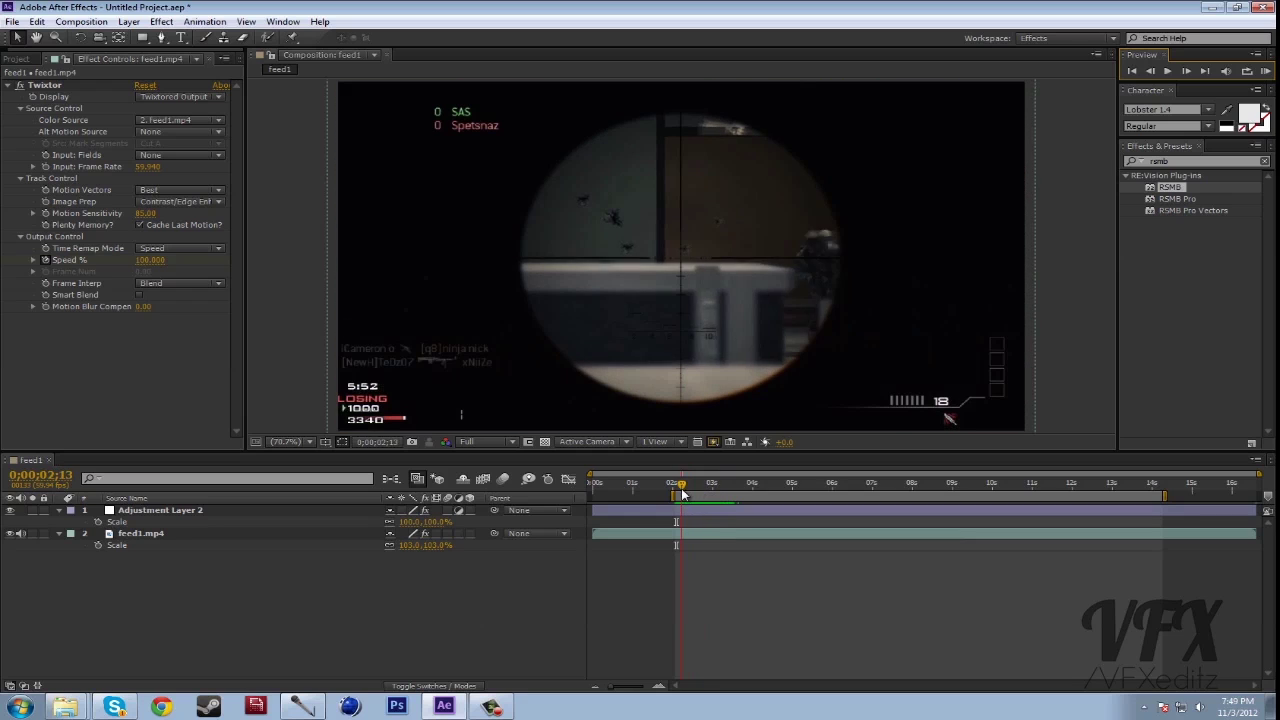
key("space")
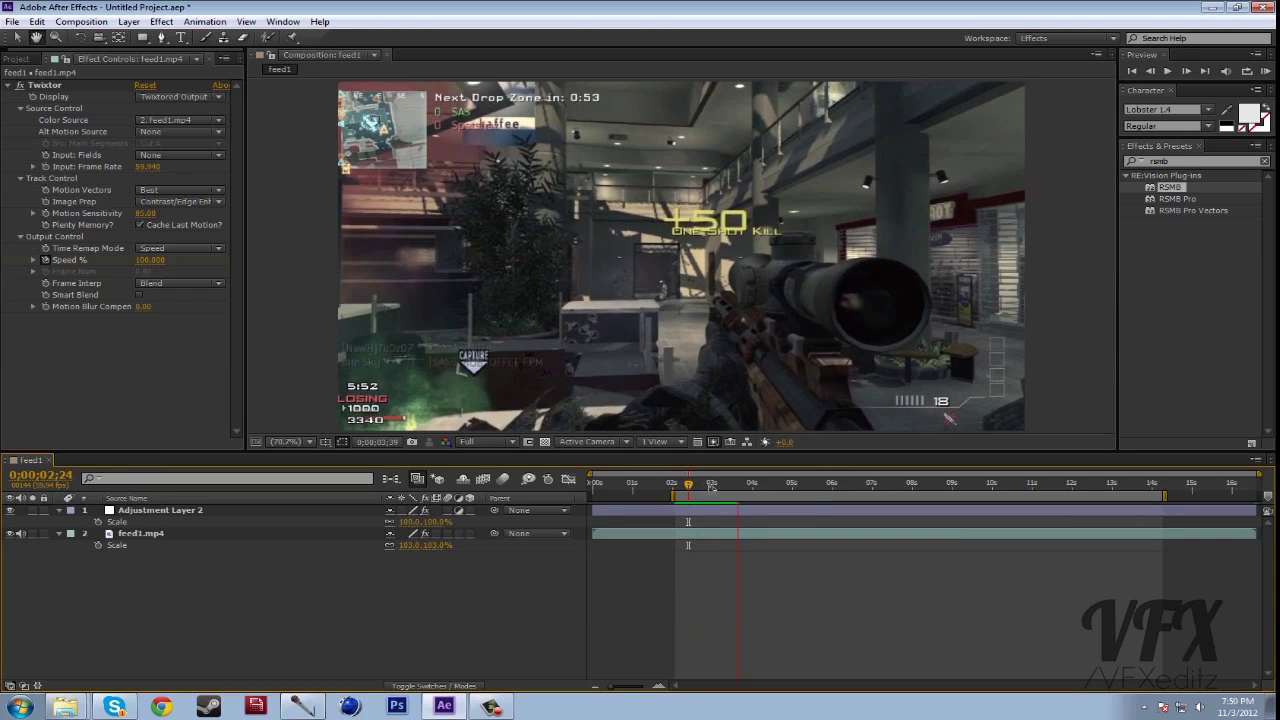
left_click(687, 485)
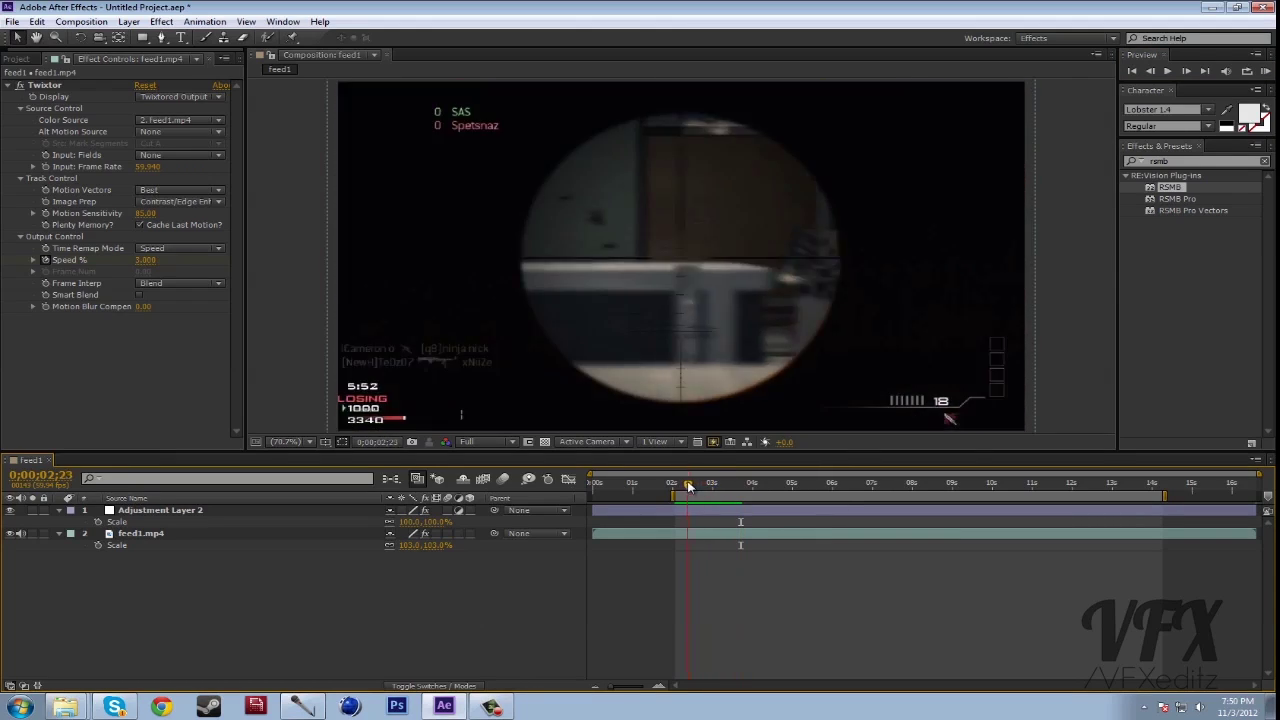
left_click_drag(687, 485, 727, 487)
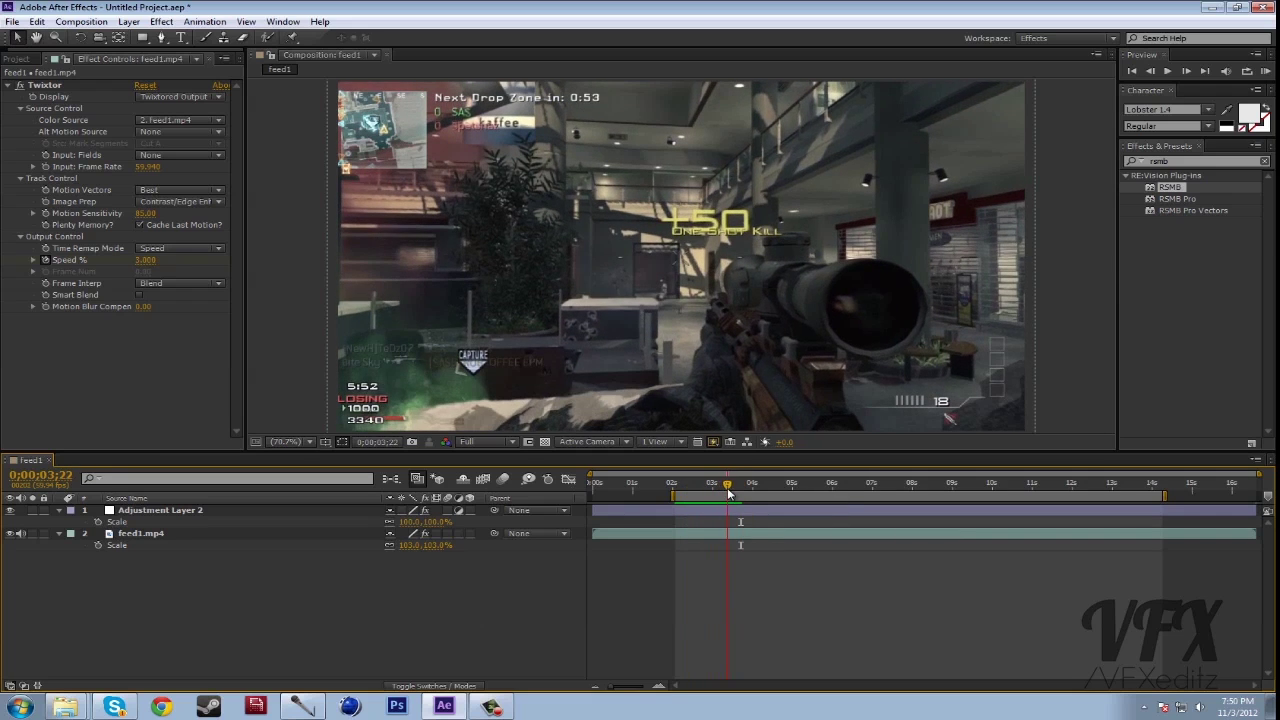
Step: Reveal feed1.mp4's Twixtor Speed % keyframes and move both of them to just after the 3-second mark
left_click(695, 535)
key("u")
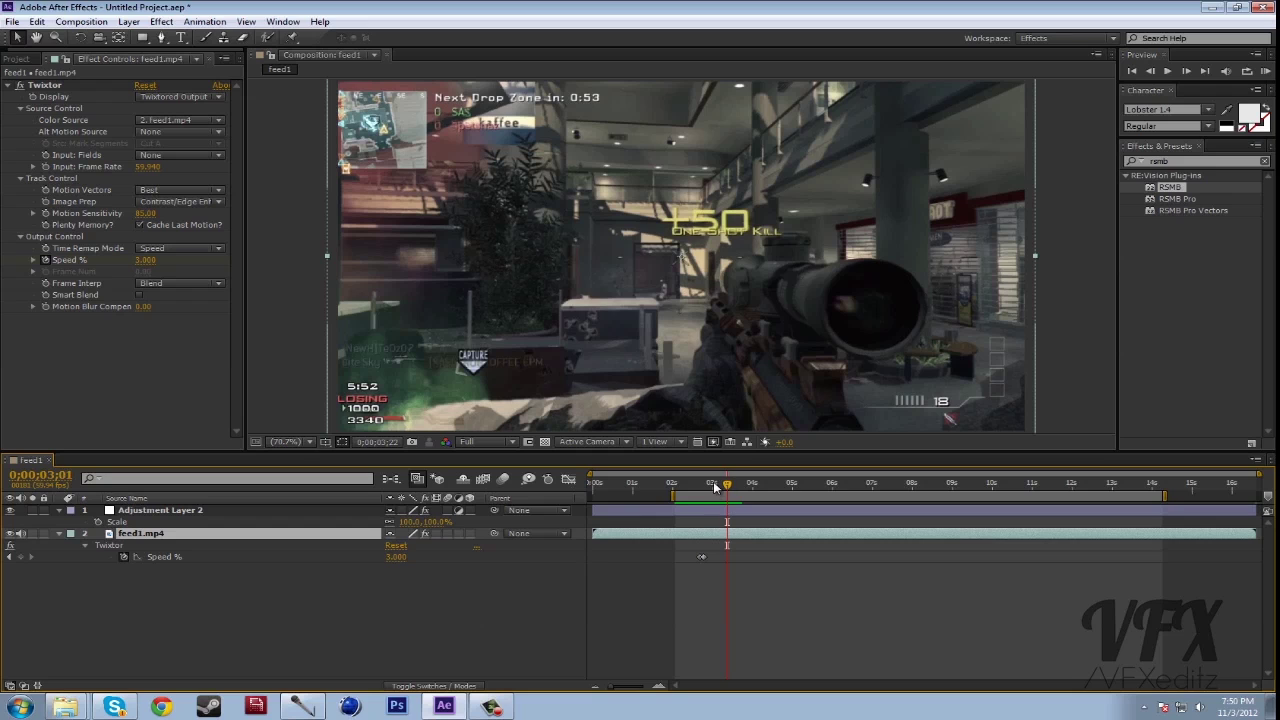
left_click_drag(713, 486, 720, 553)
left_click(702, 557)
Step: Preview the retimed slow motion from 0:00:03:20 and examine the frames up to about 4 seconds
left_click_drag(710, 492, 725, 496)
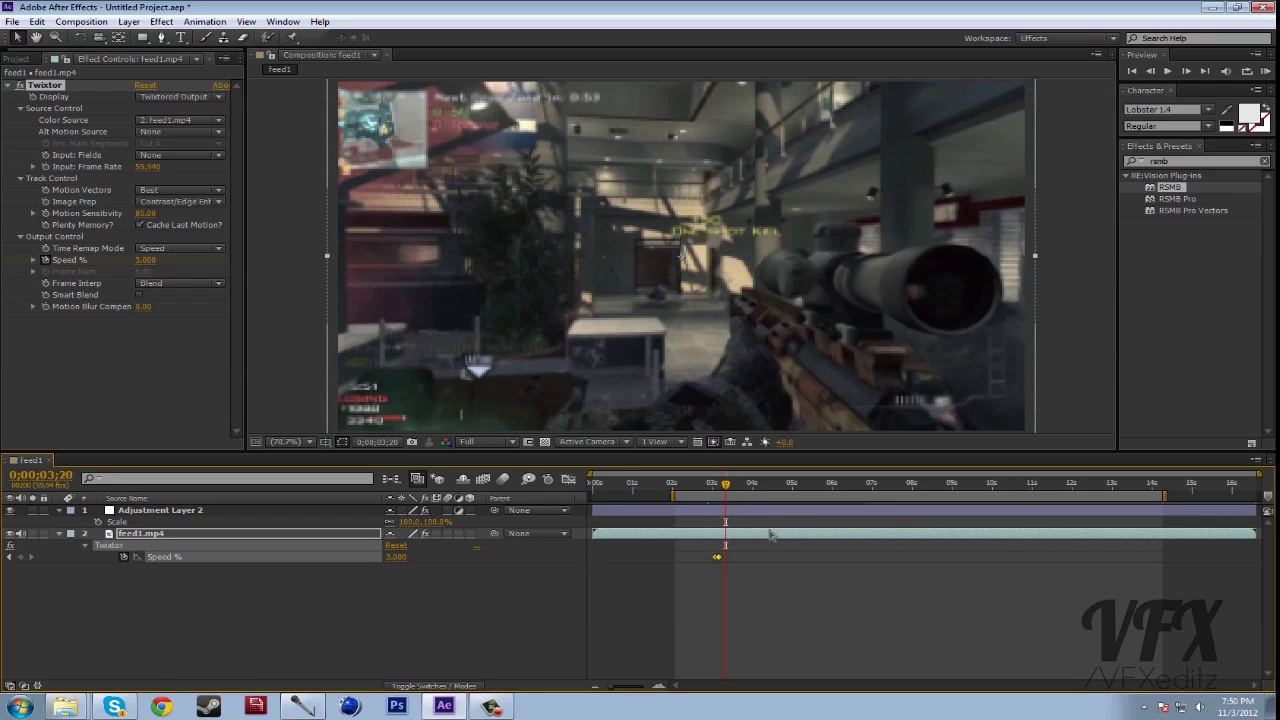
key("KP_0")
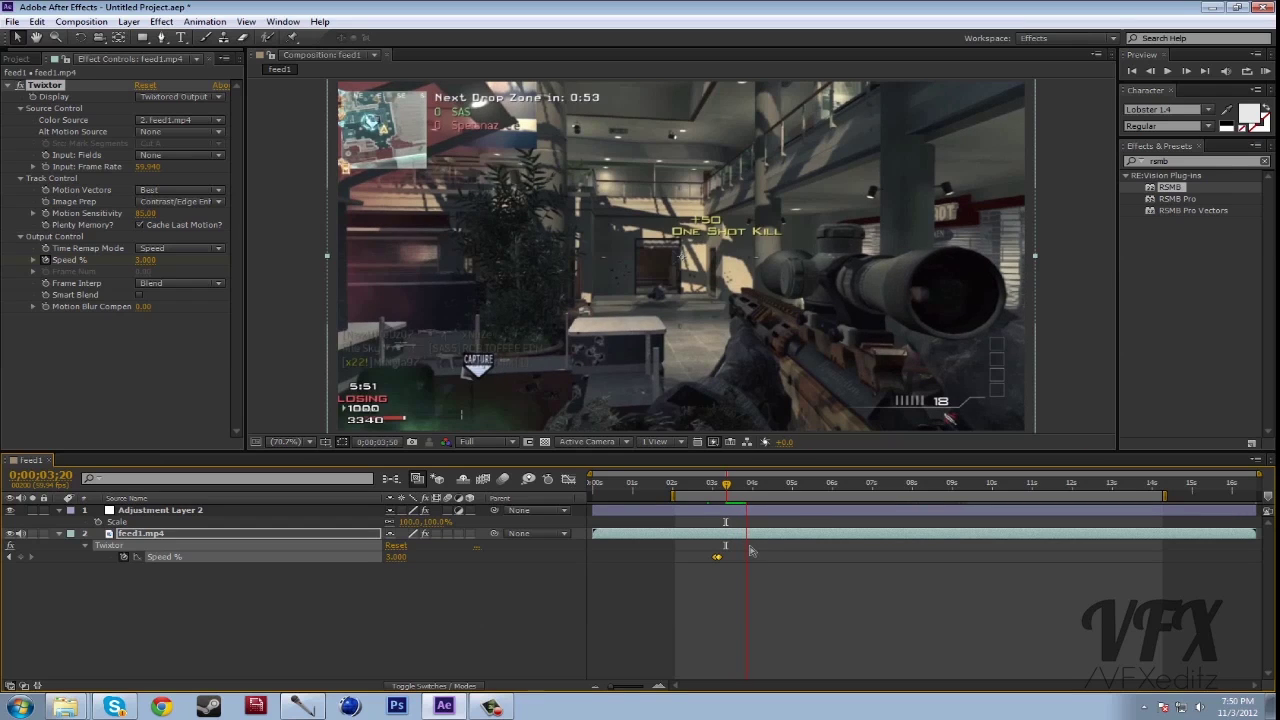
left_click(734, 490)
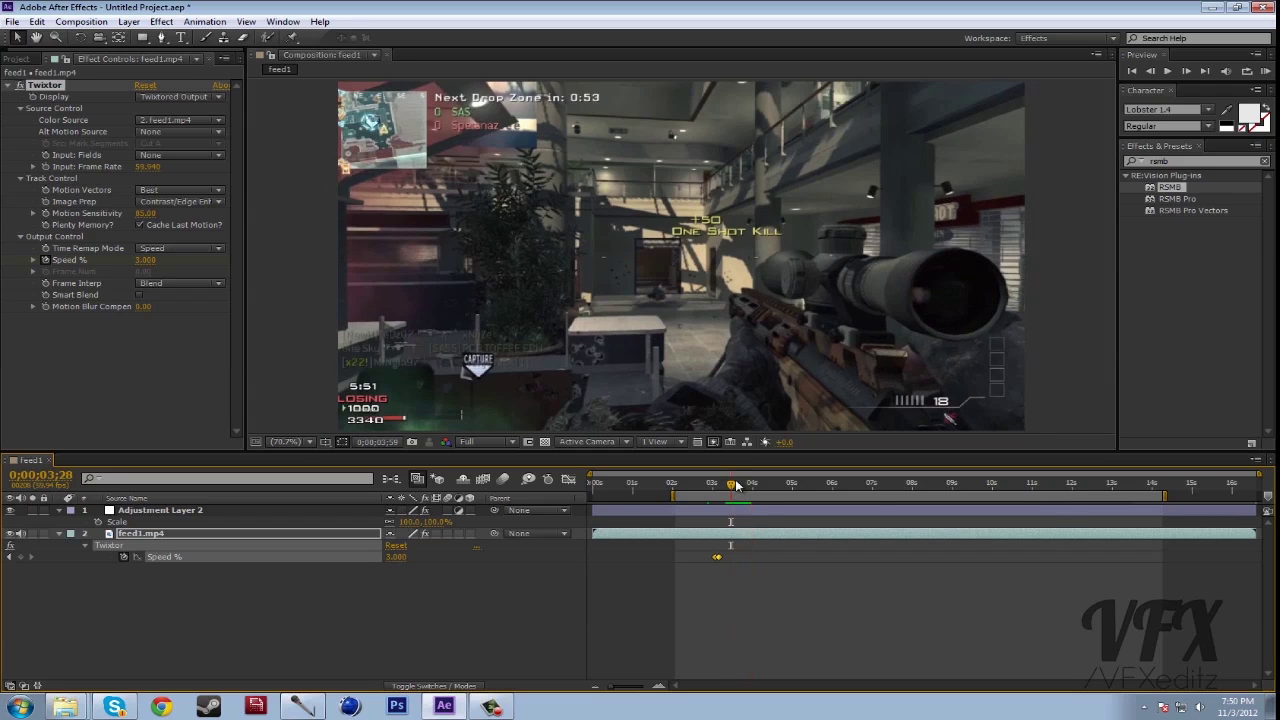
left_click(750, 488)
left_click(733, 491)
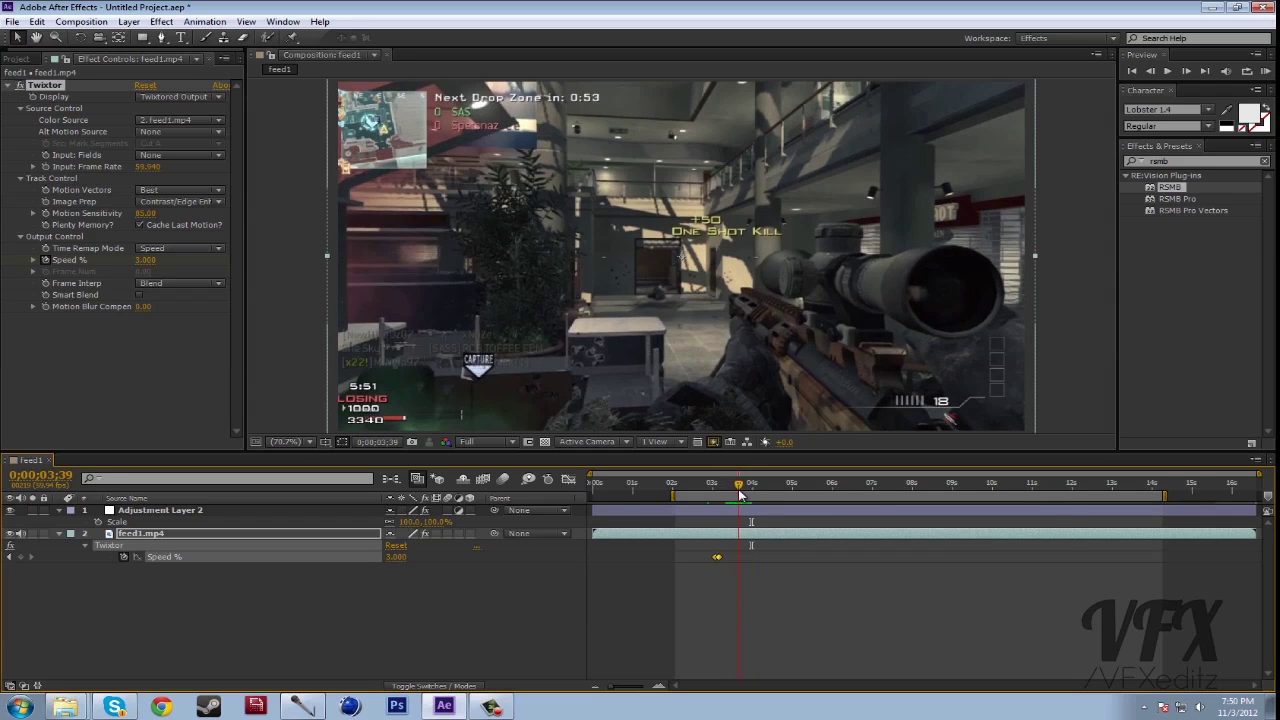
left_click(727, 490)
key("KP_0")
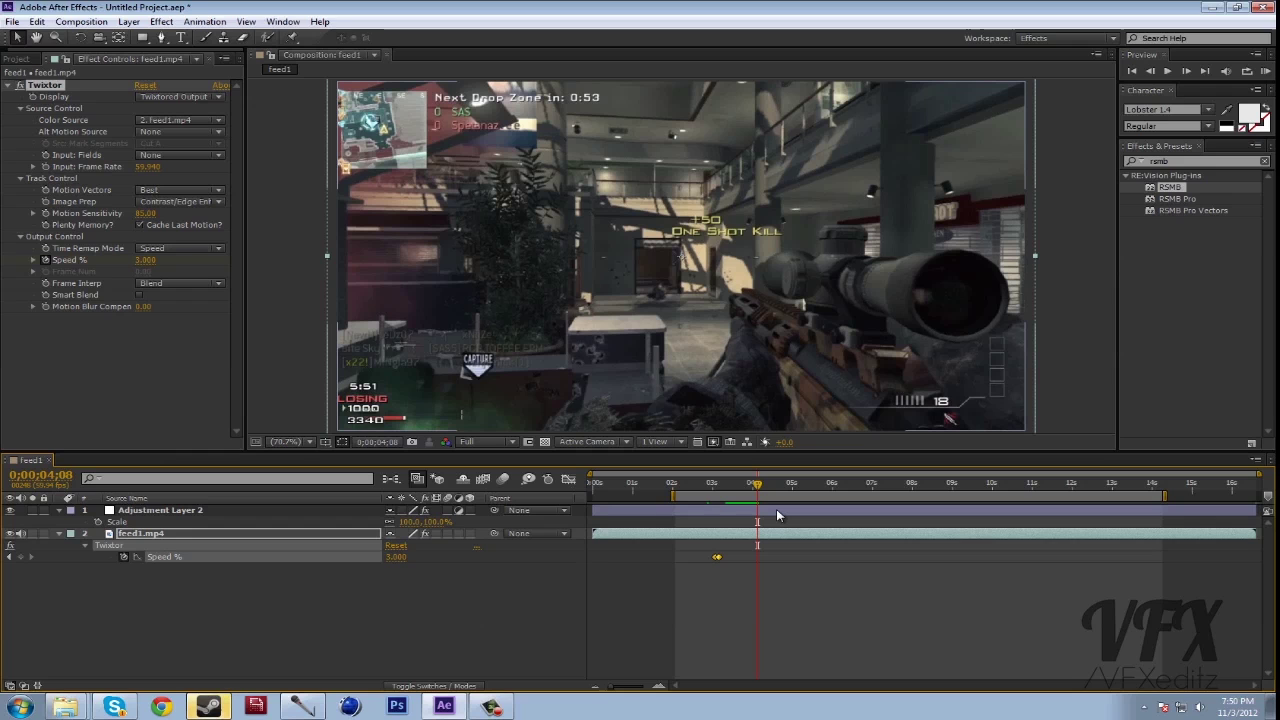
Step: Play the clip from 0:00:02:41 to review the transition into slow motion
left_click_drag(757, 489, 699, 495)
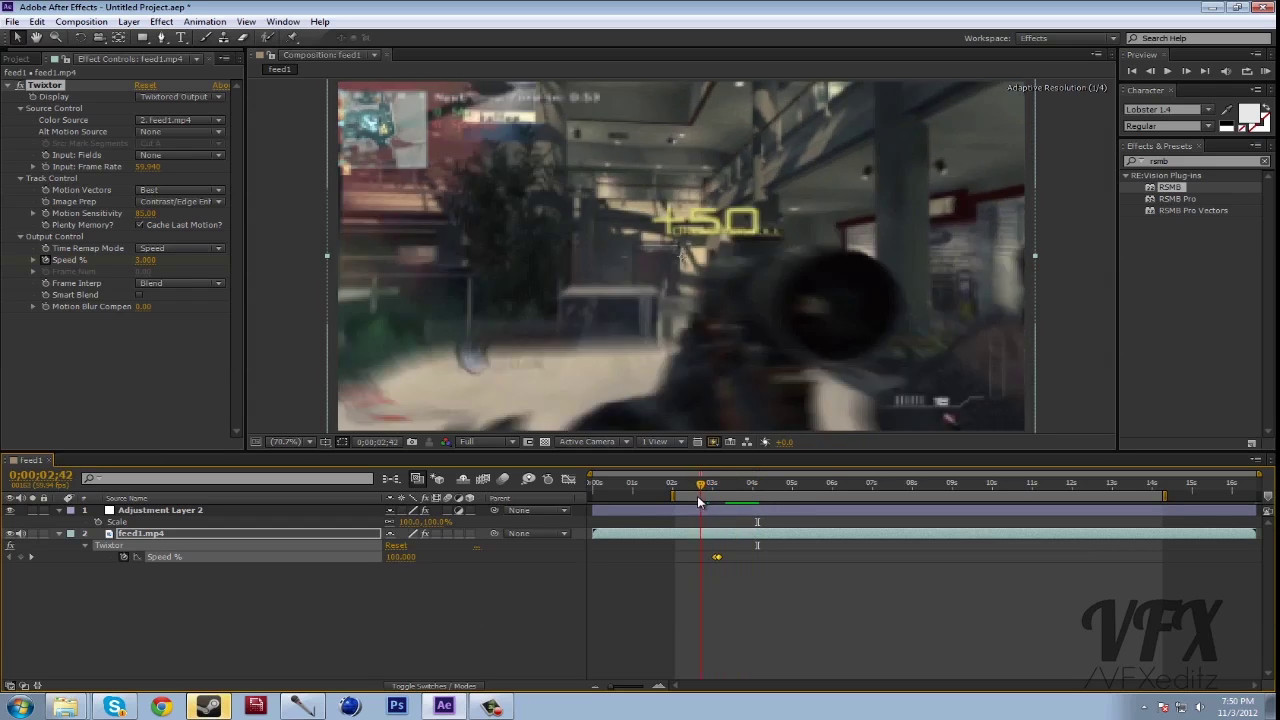
key("space")
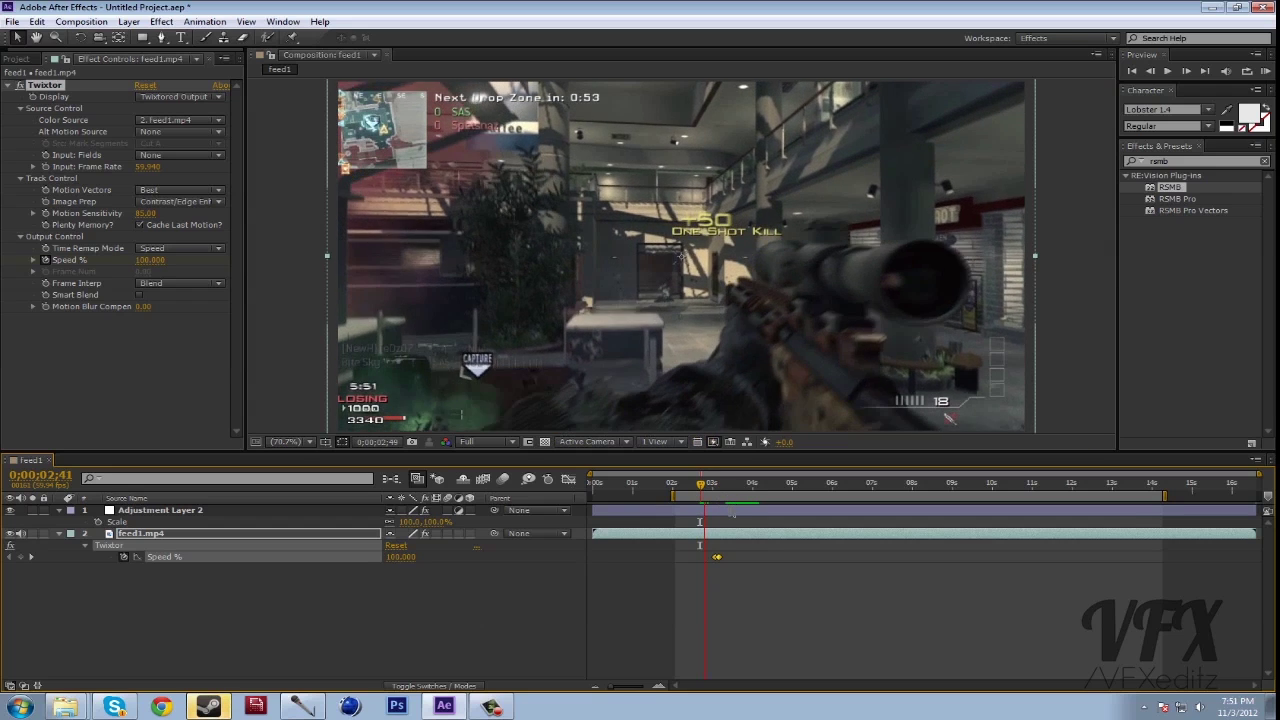